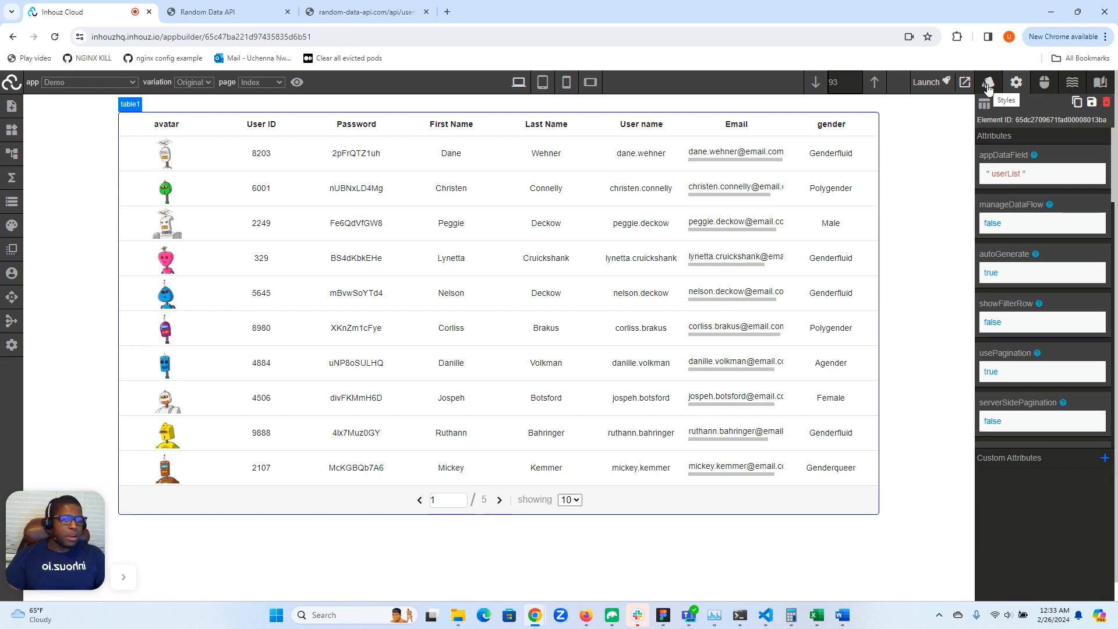
# - Turn off usePagination for the user table and look through the full list of rows
pyautogui.scroll(-2, 1000, 267)
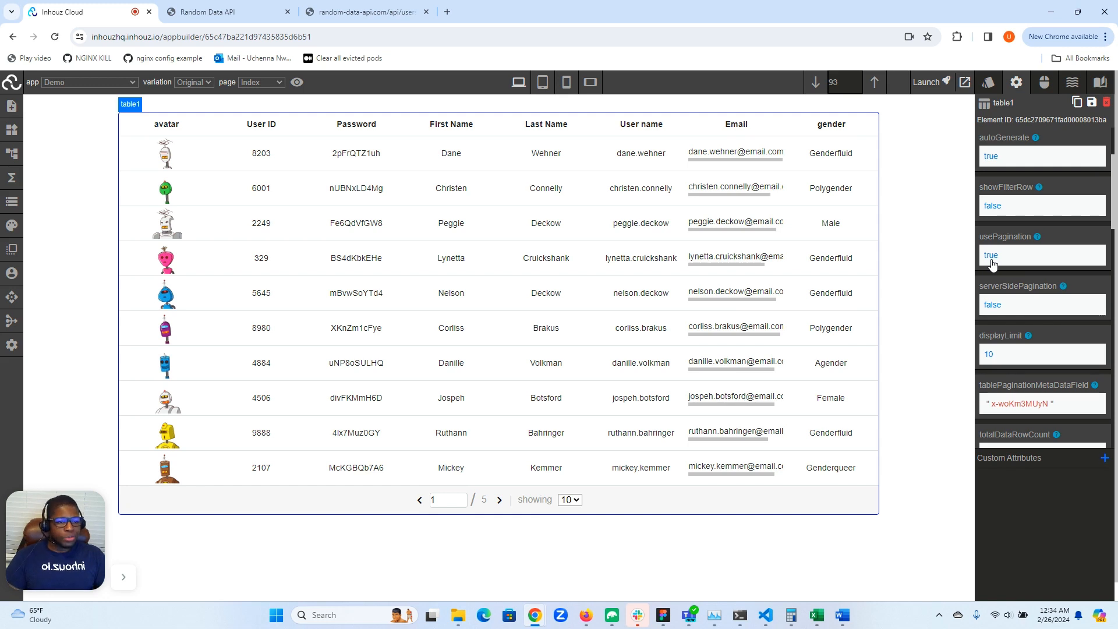
pyautogui.click(992, 264)
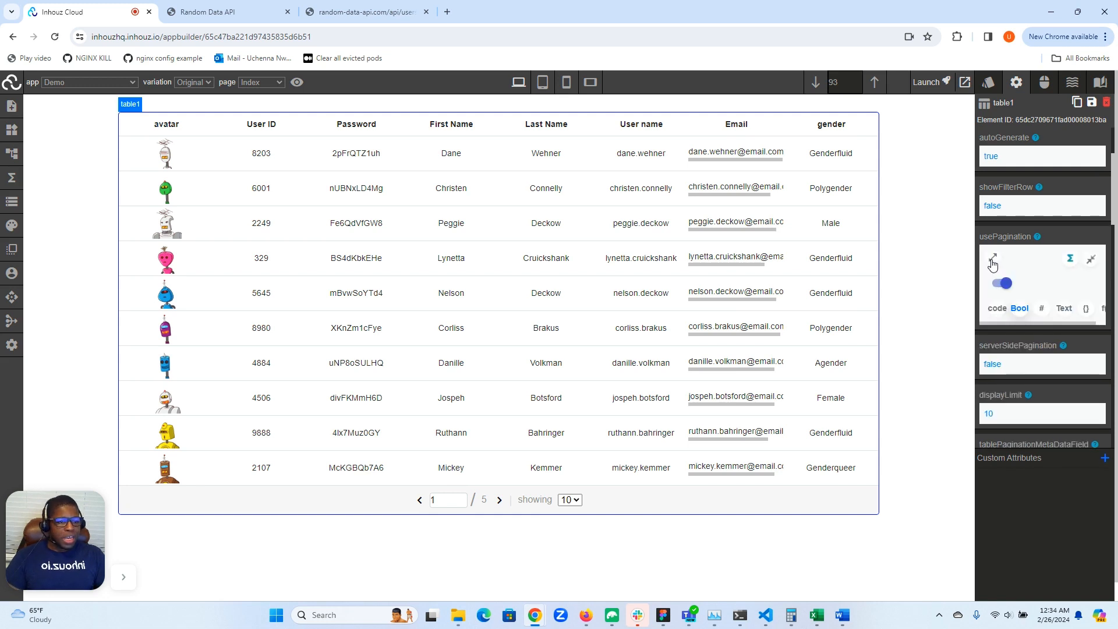
pyautogui.click(998, 289)
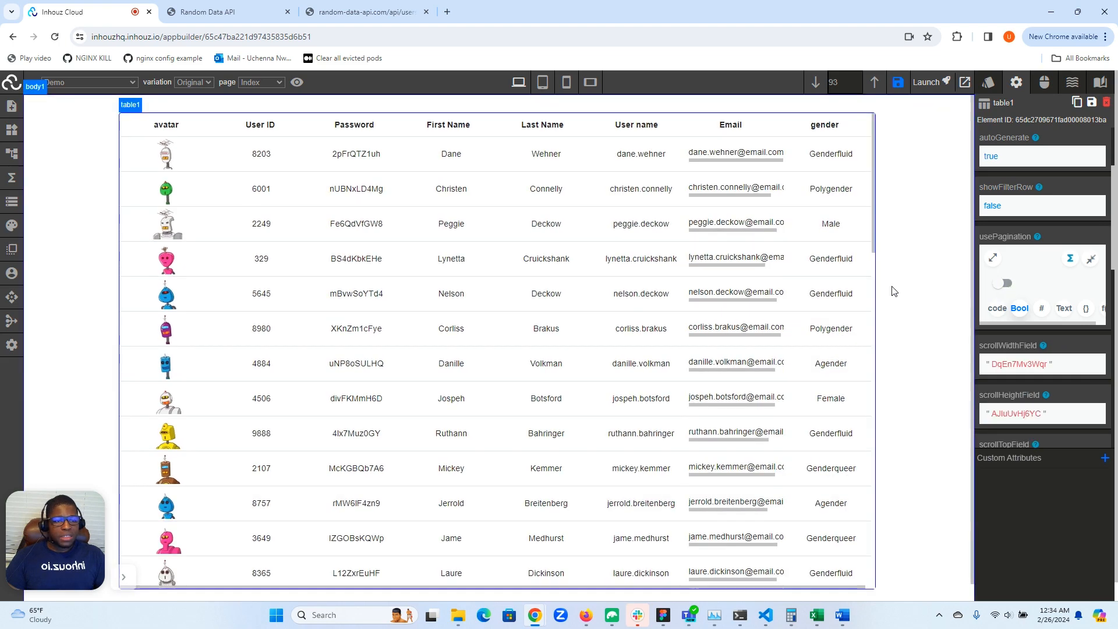
pyautogui.scroll(-6, 866, 299)
pyautogui.scroll(-10, 865, 299)
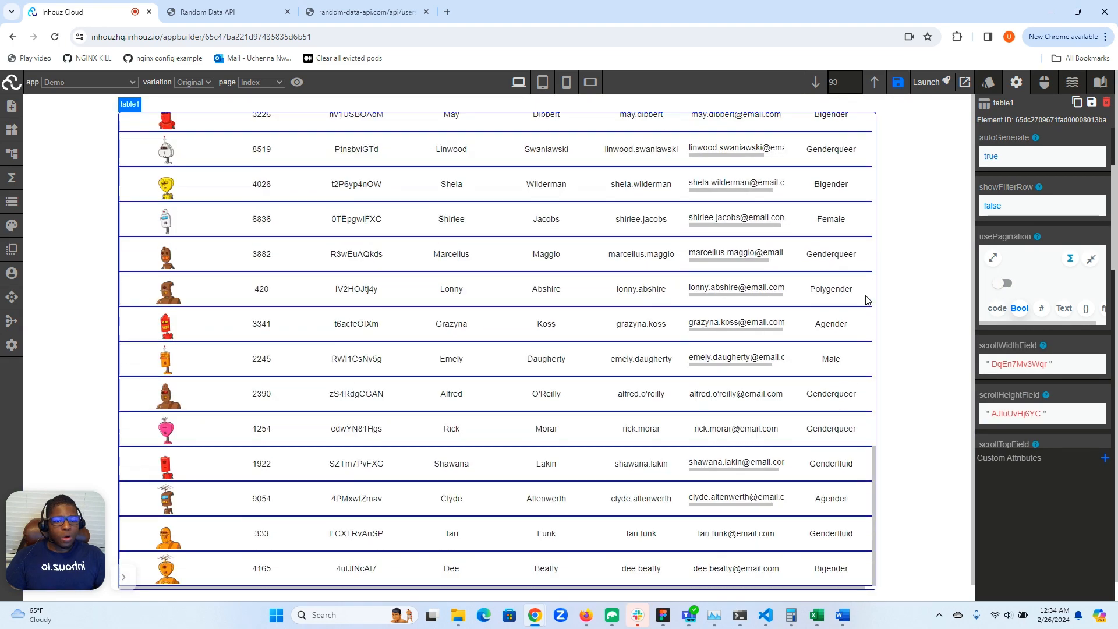
pyautogui.scroll(15, 823, 314)
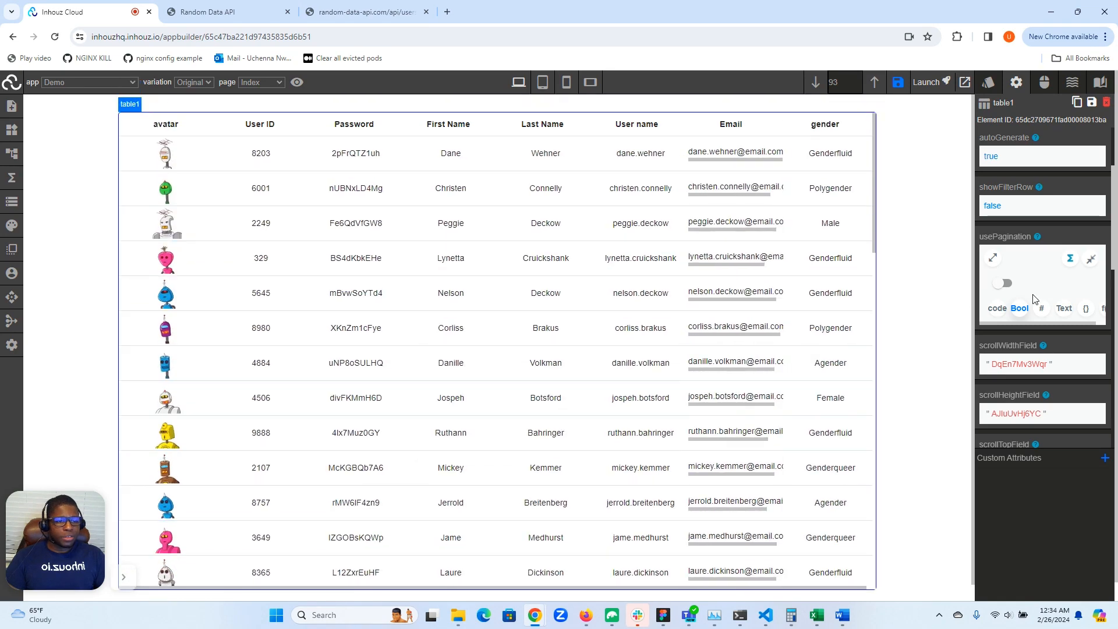
# - Turn usePagination back on for the user table
pyautogui.scroll(-5, 1045, 289)
pyautogui.scroll(5, 1045, 294)
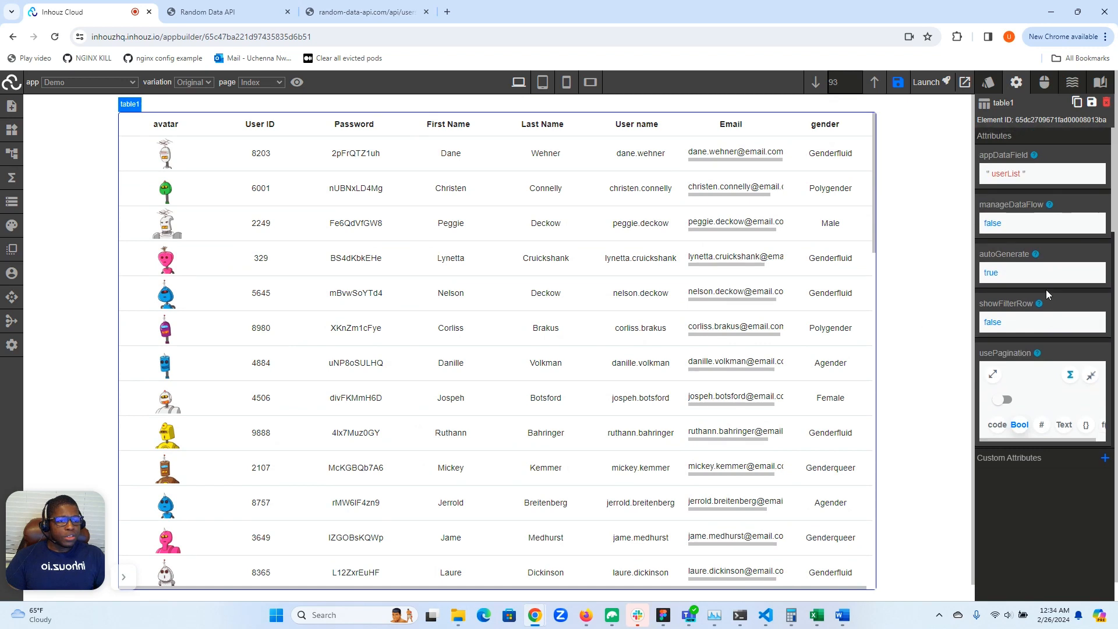
pyautogui.moveTo(1046, 295)
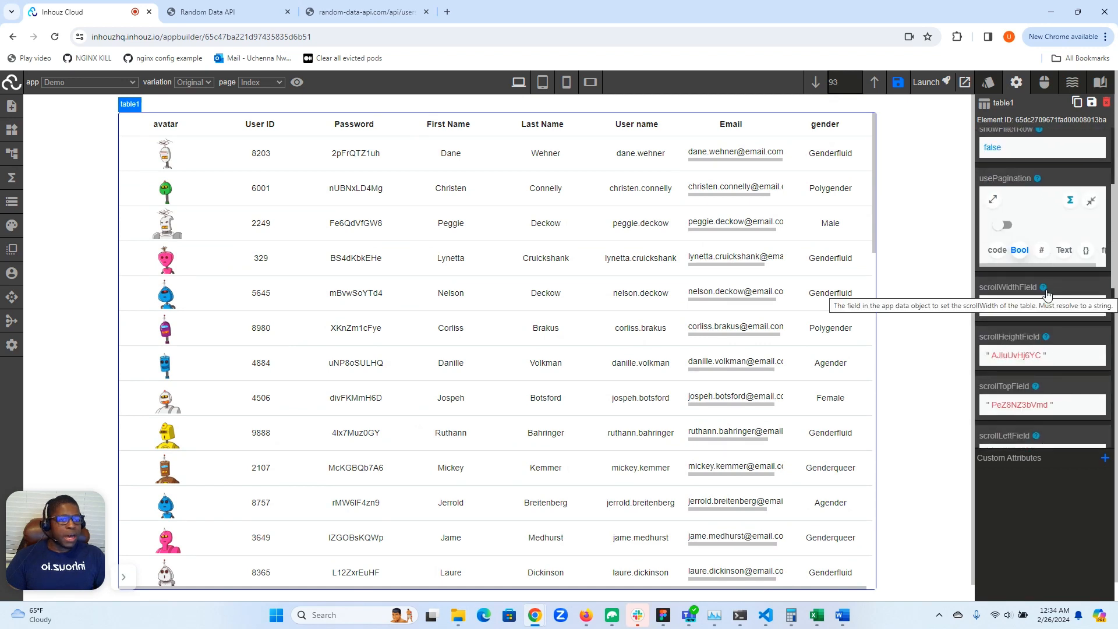
pyautogui.scroll(1, 1046, 295)
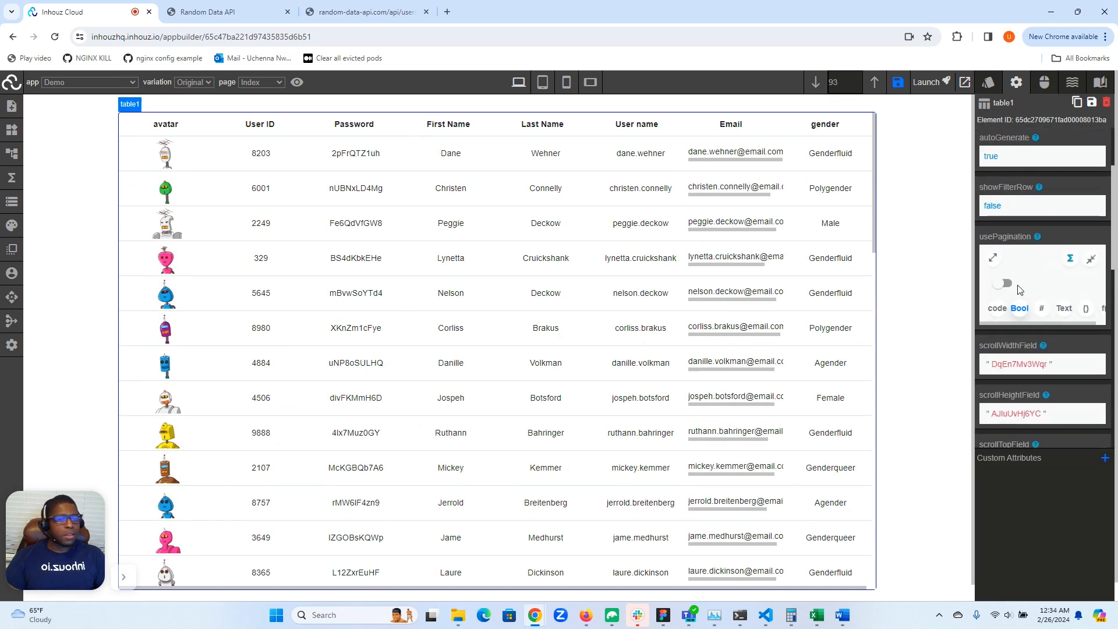
pyautogui.click(1012, 286)
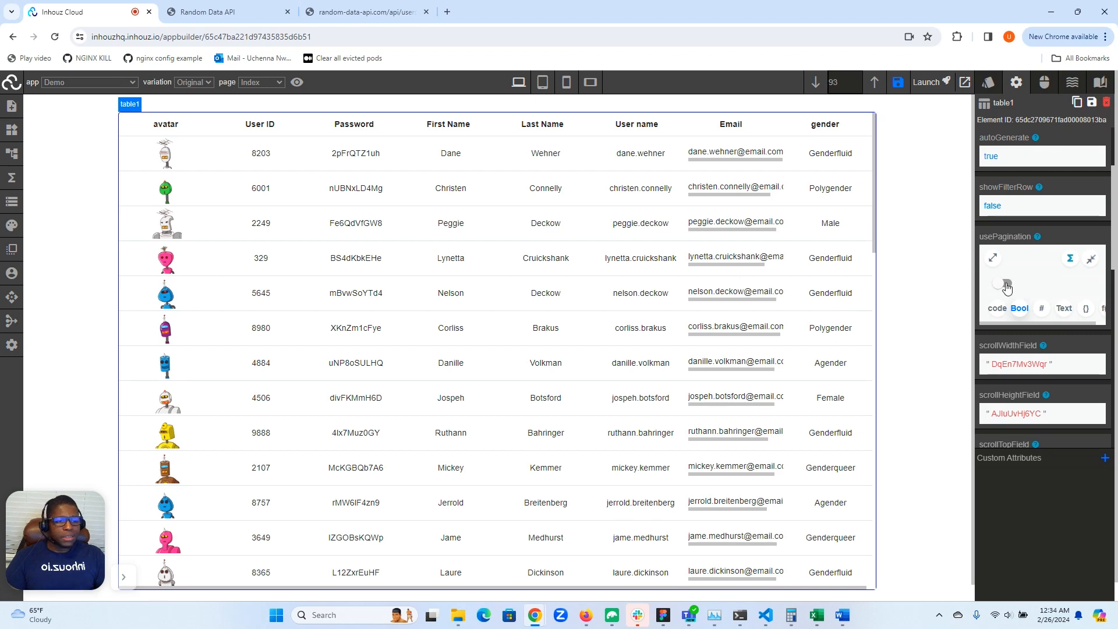
pyautogui.click(1091, 258)
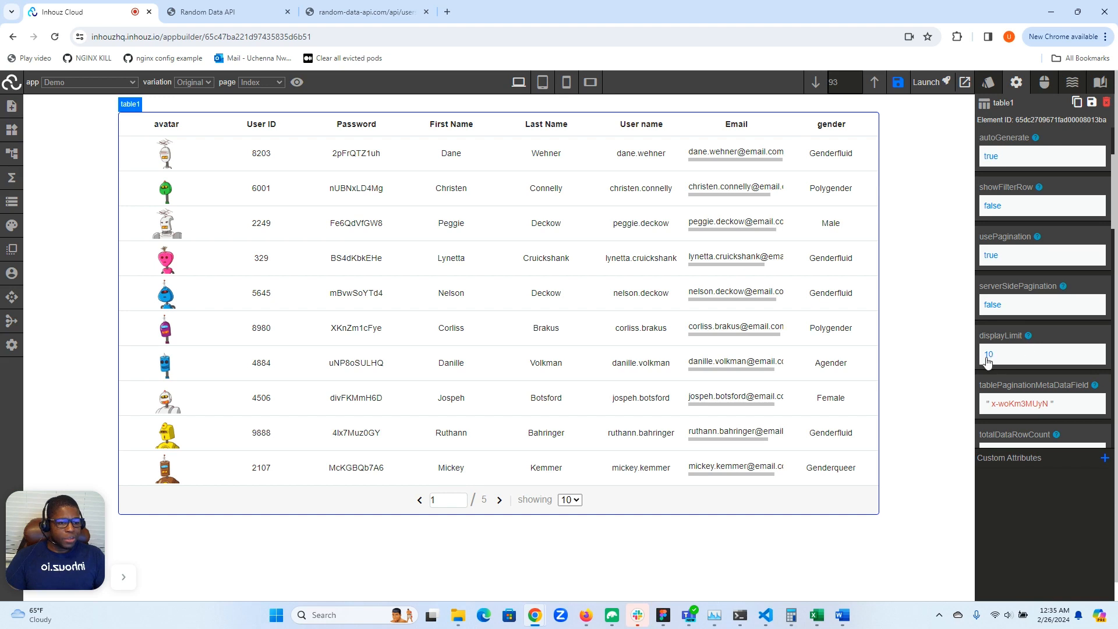
# - Enable the table's linkPaginationToRouter attribute so that paging is reflected in the URL
pyautogui.scroll(-2, 993, 357)
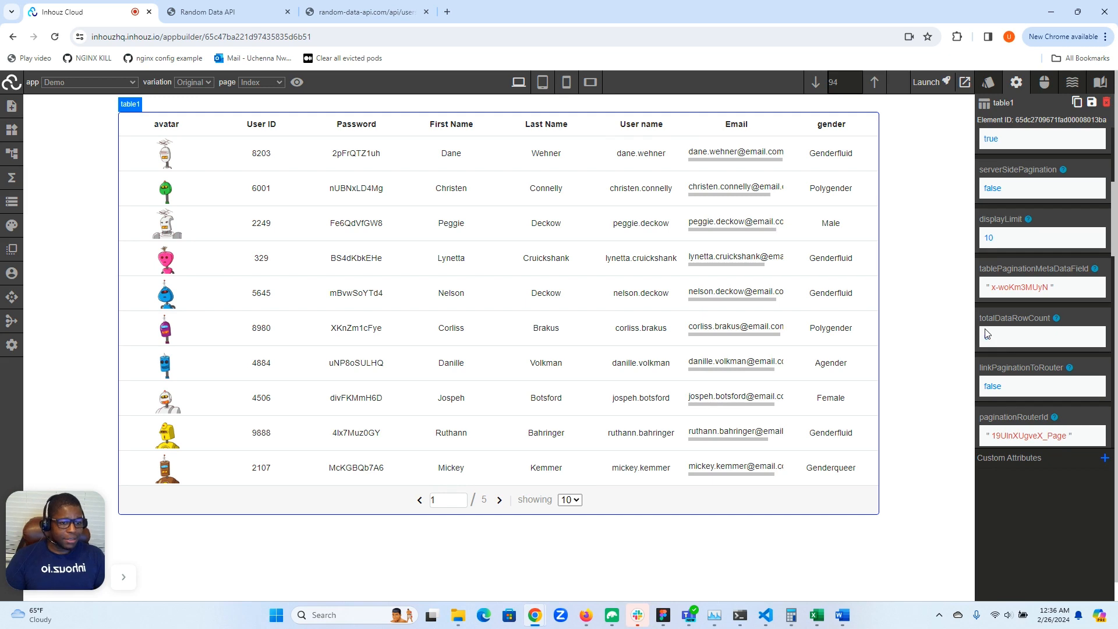
pyautogui.scroll(-2, 987, 334)
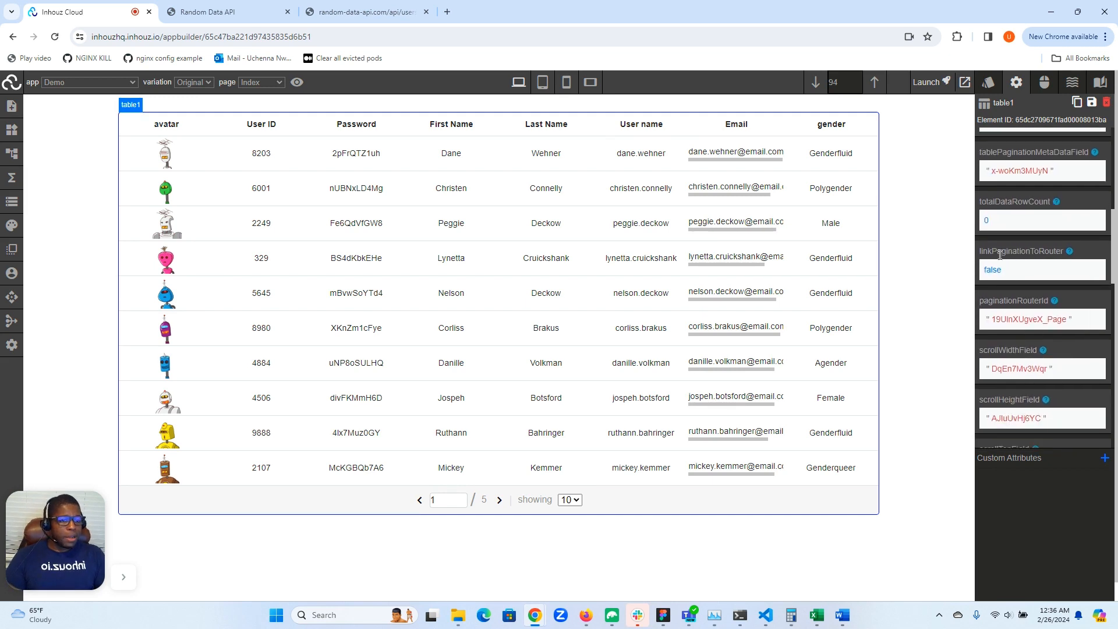
pyautogui.moveTo(1068, 255)
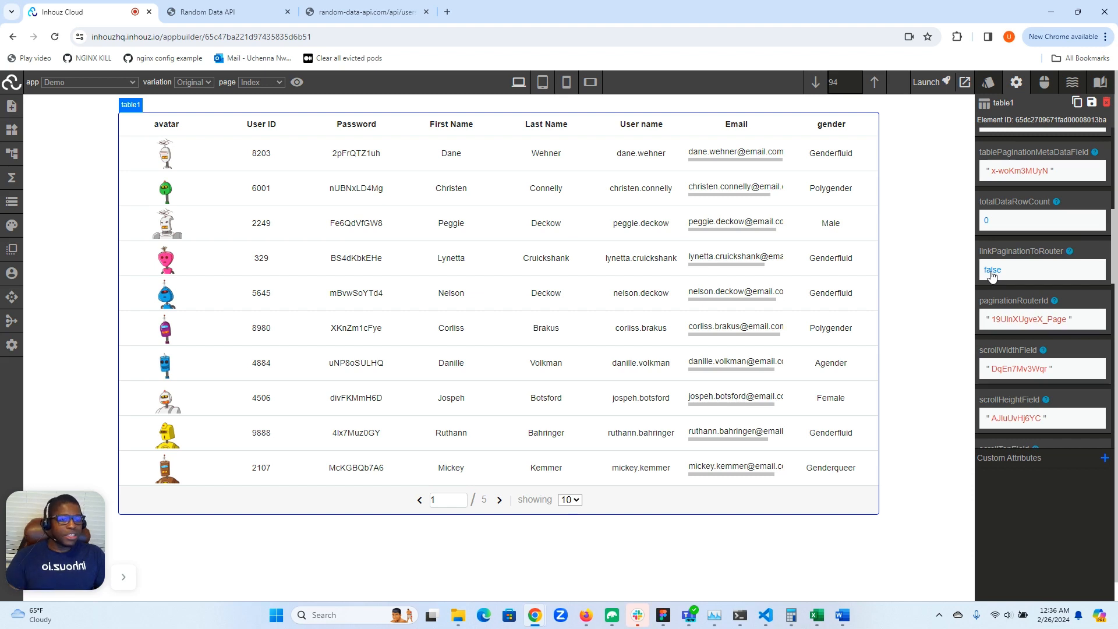
pyautogui.click(991, 275)
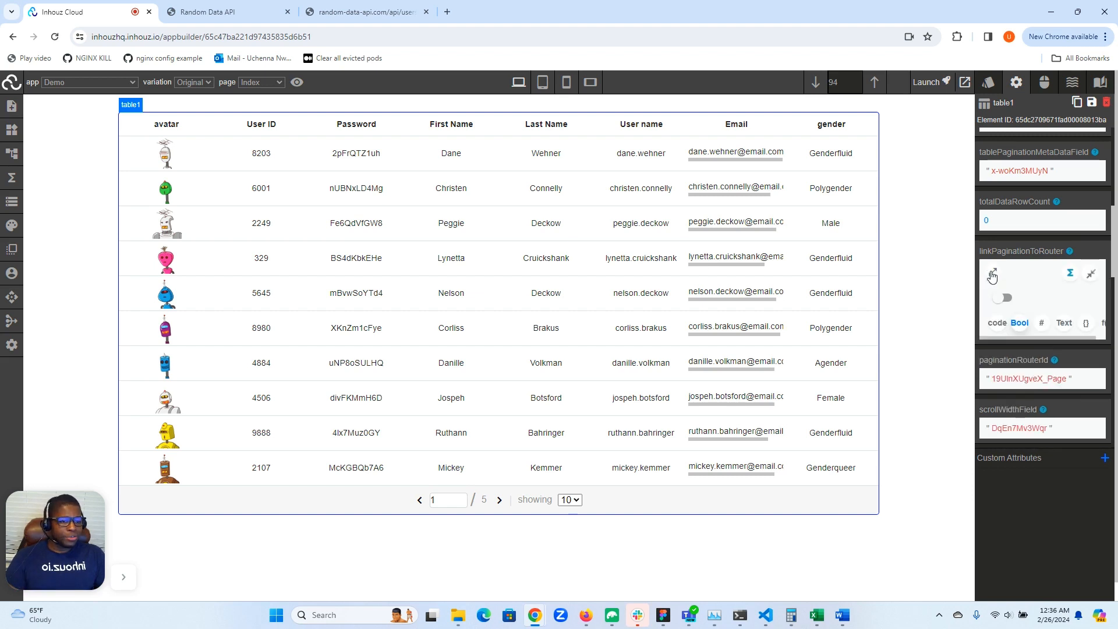
pyautogui.click(1001, 297)
pyautogui.click(1091, 276)
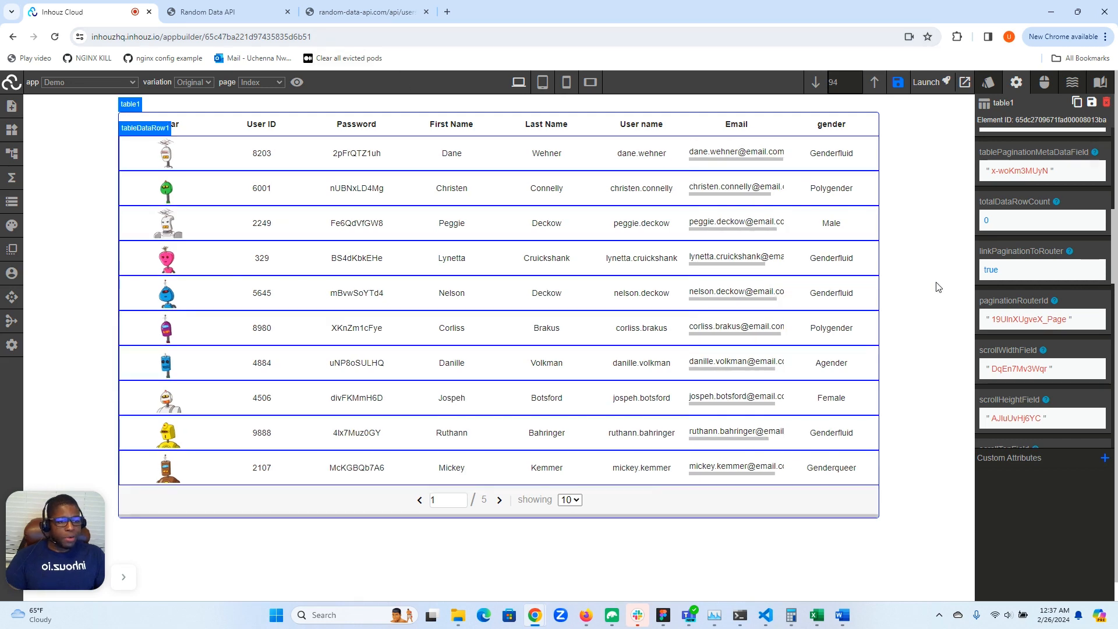
# - Set the table's paginationRouterId to userTablePageIndex
pyautogui.click(1022, 319)
pyautogui.doubleClick(1024, 344)
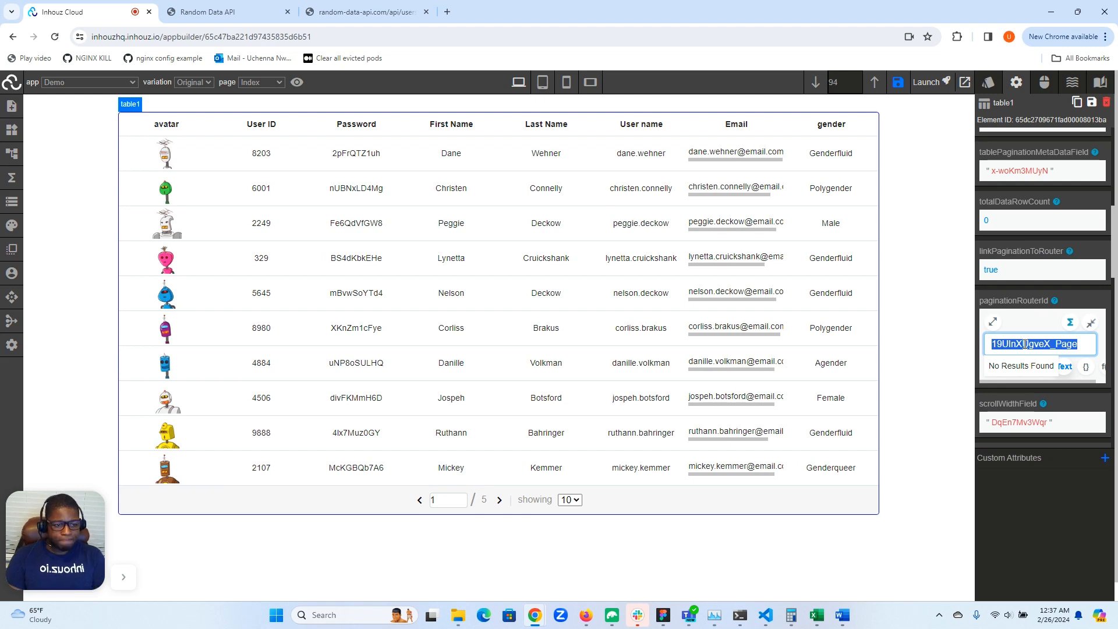
pyautogui.write('use')
pyautogui.write('rPage')
pyautogui.press('BackSpace')
pyautogui.press('BackSpace')
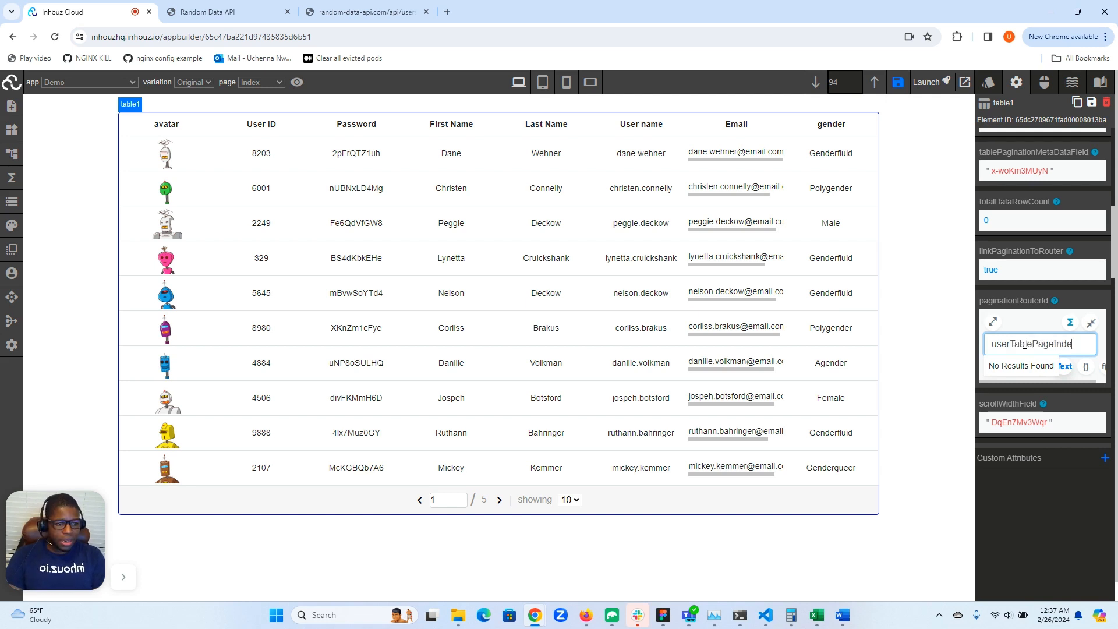
pyautogui.click(1090, 322)
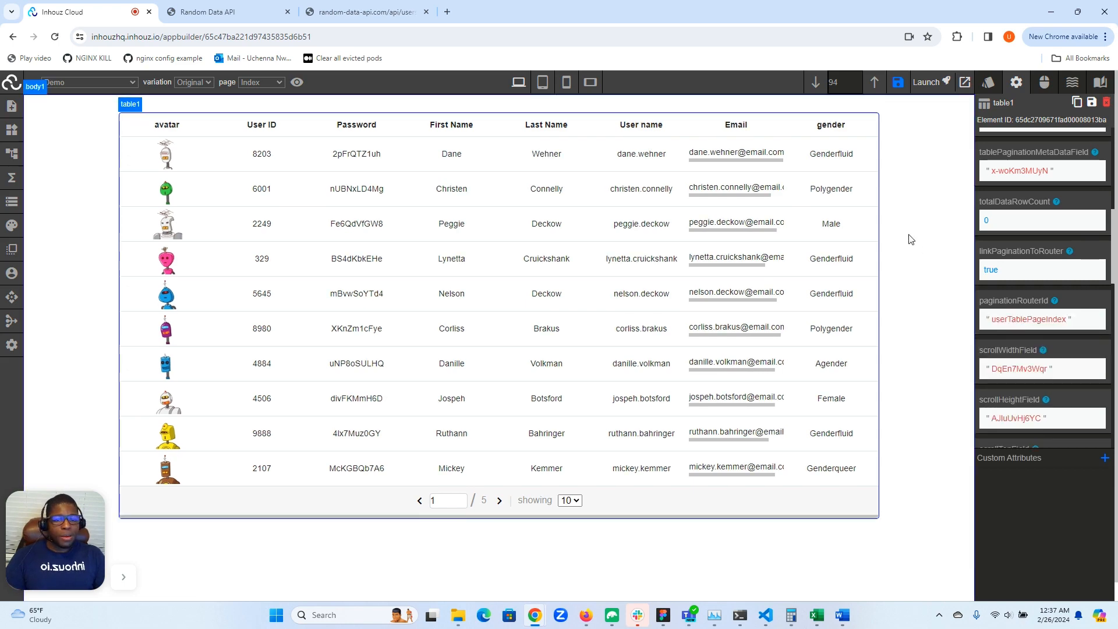
# - Test the router link by going to the table's next page, reloading the browser page and checking the URL parameter
pyautogui.click(499, 501)
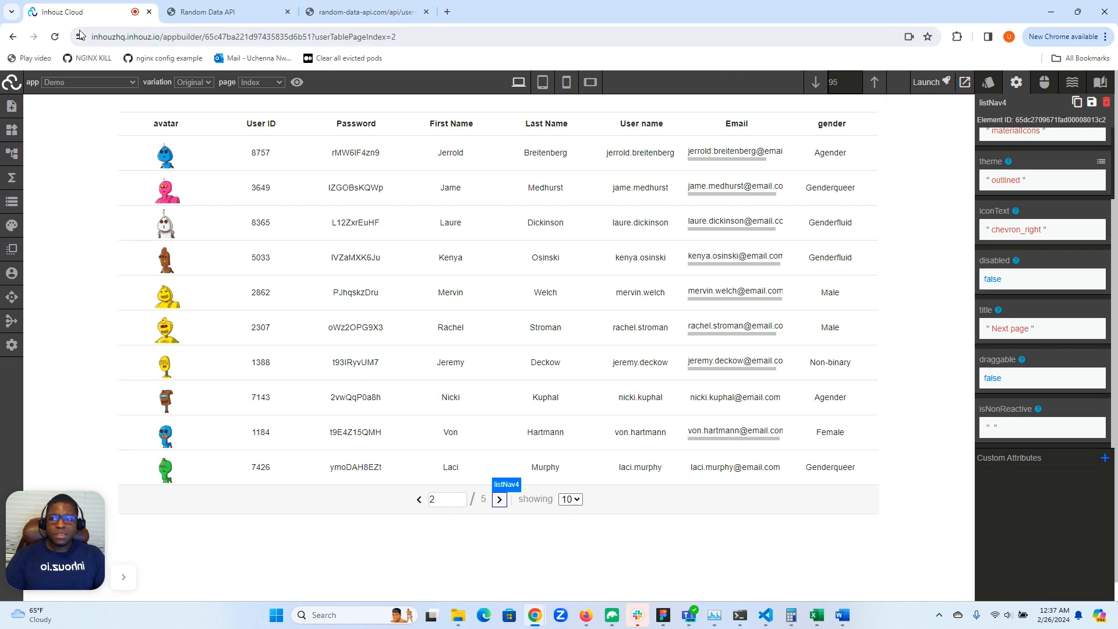
pyautogui.click(57, 37)
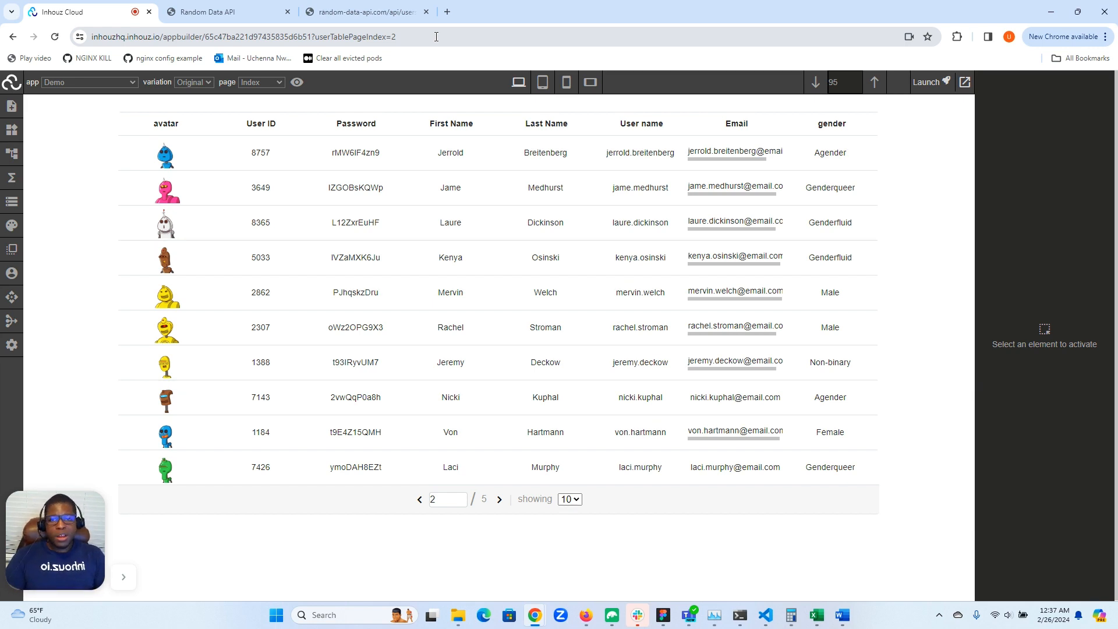
pyautogui.click(436, 37)
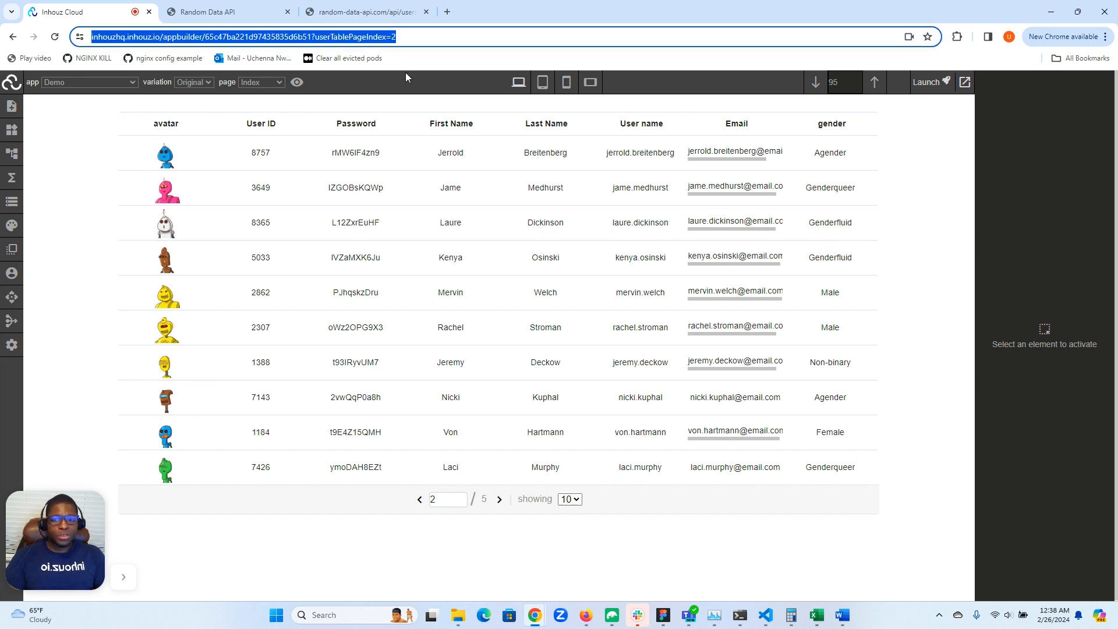
pyautogui.click(127, 247)
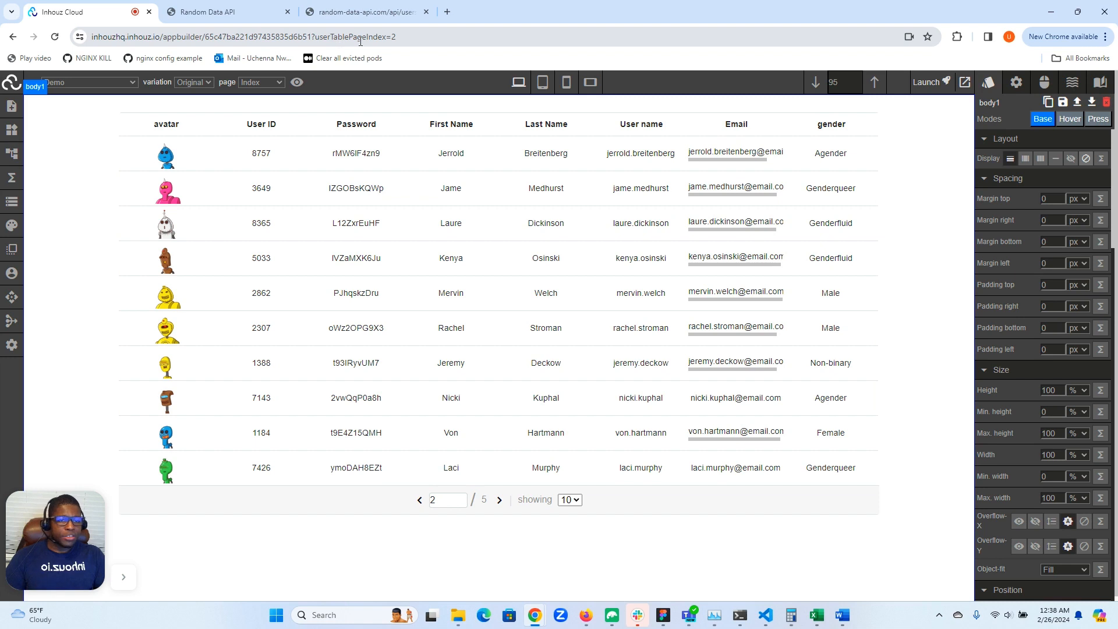
# - Select table1 and examine its scroll fields, displayLimitOptions and Columns attributes, plus the choices in the table footer's page-size selector
pyautogui.click(11, 155)
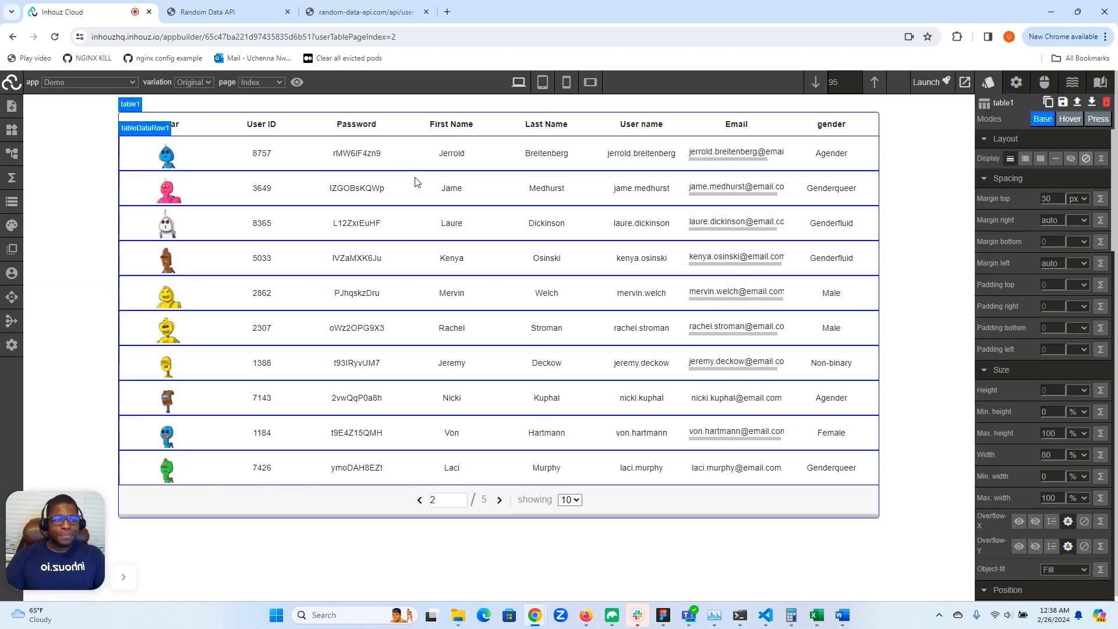
pyautogui.click(1016, 82)
pyautogui.scroll(-10, 1043, 283)
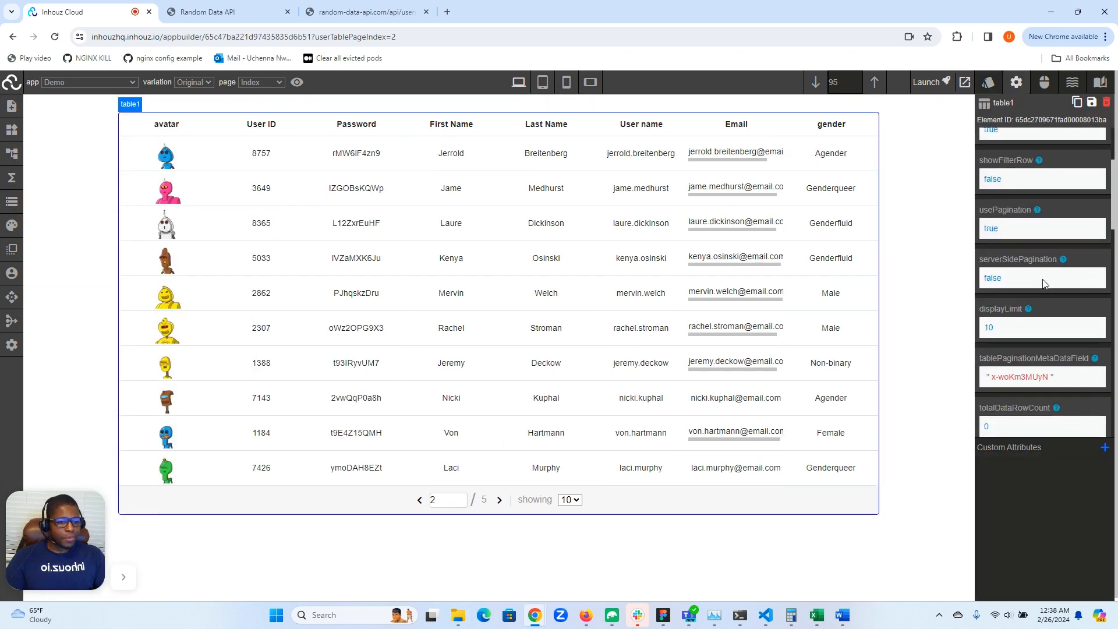
pyautogui.scroll(1, 1043, 284)
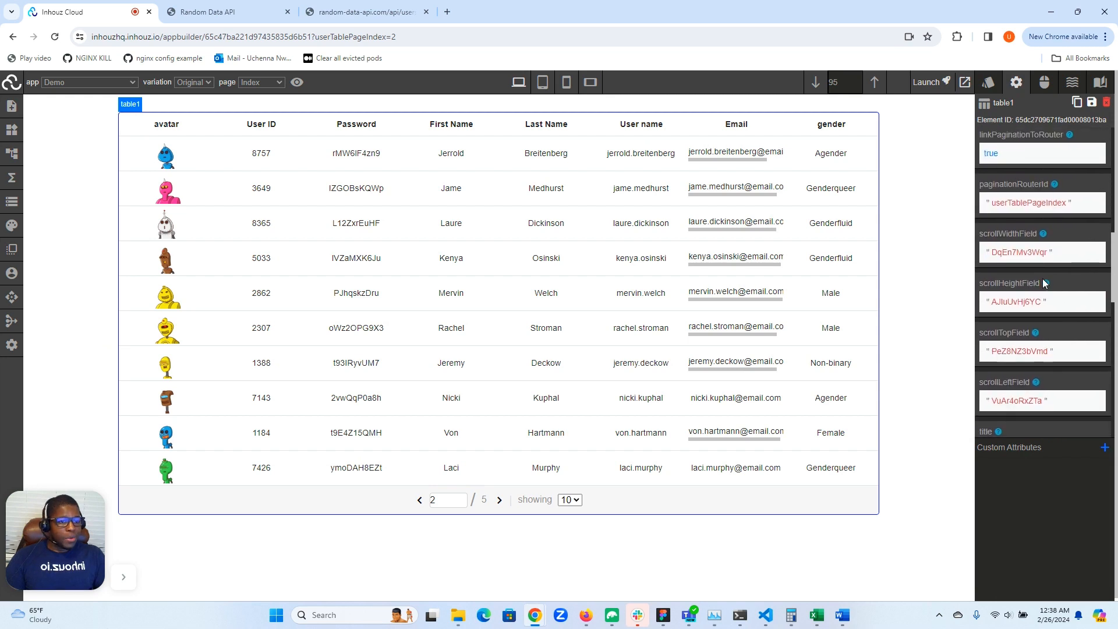
pyautogui.doubleClick(1014, 237)
pyautogui.scroll(-2, 1014, 237)
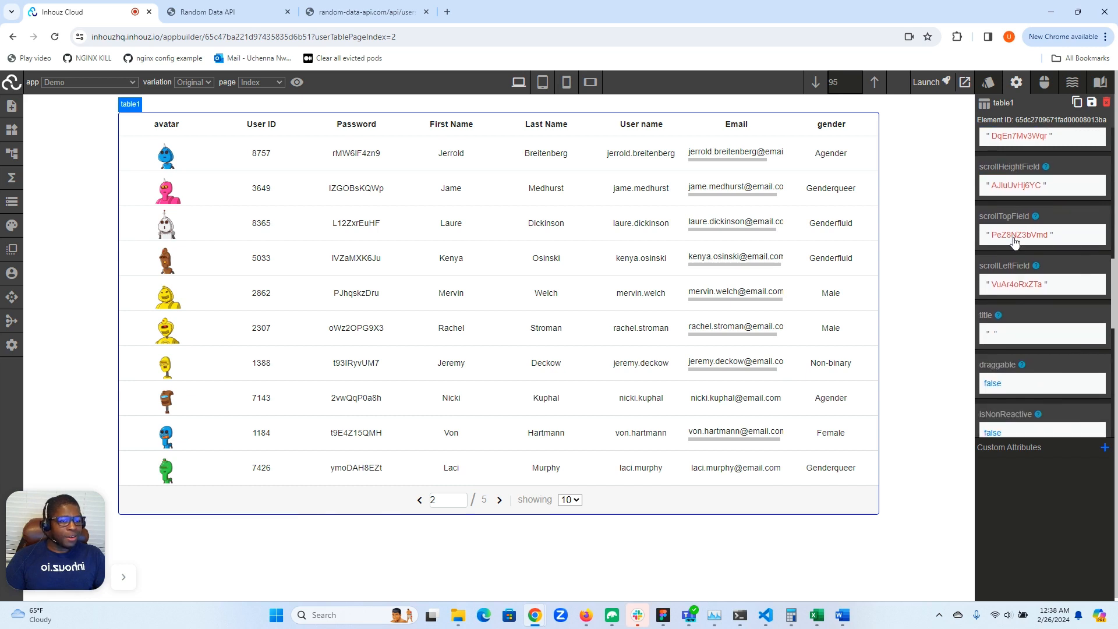
pyautogui.scroll(1, 1014, 241)
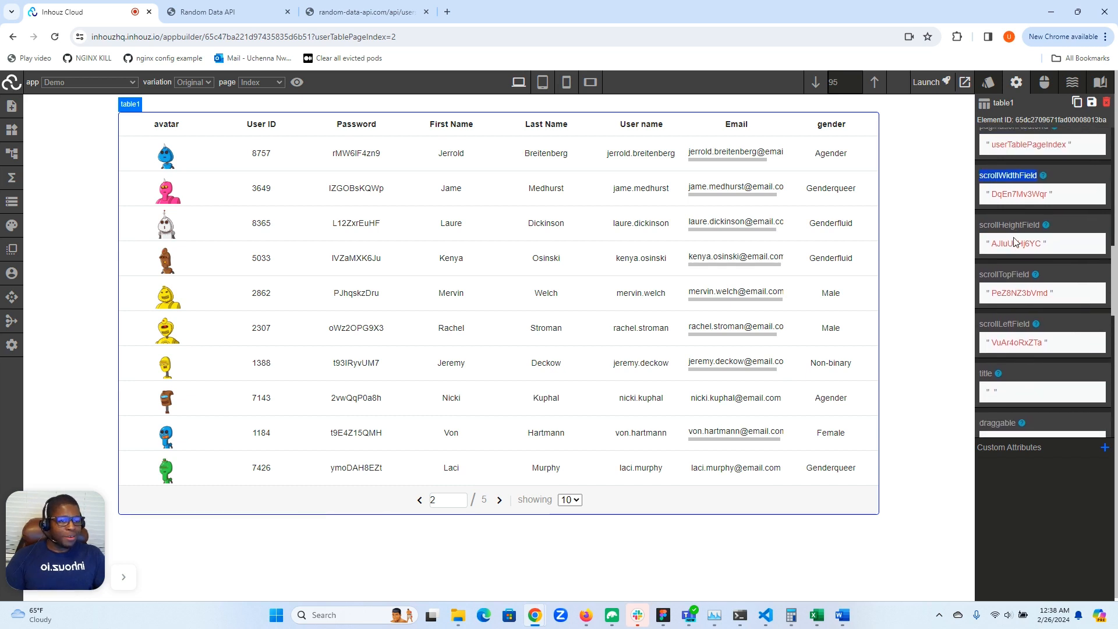
pyautogui.scroll(2, 1014, 242)
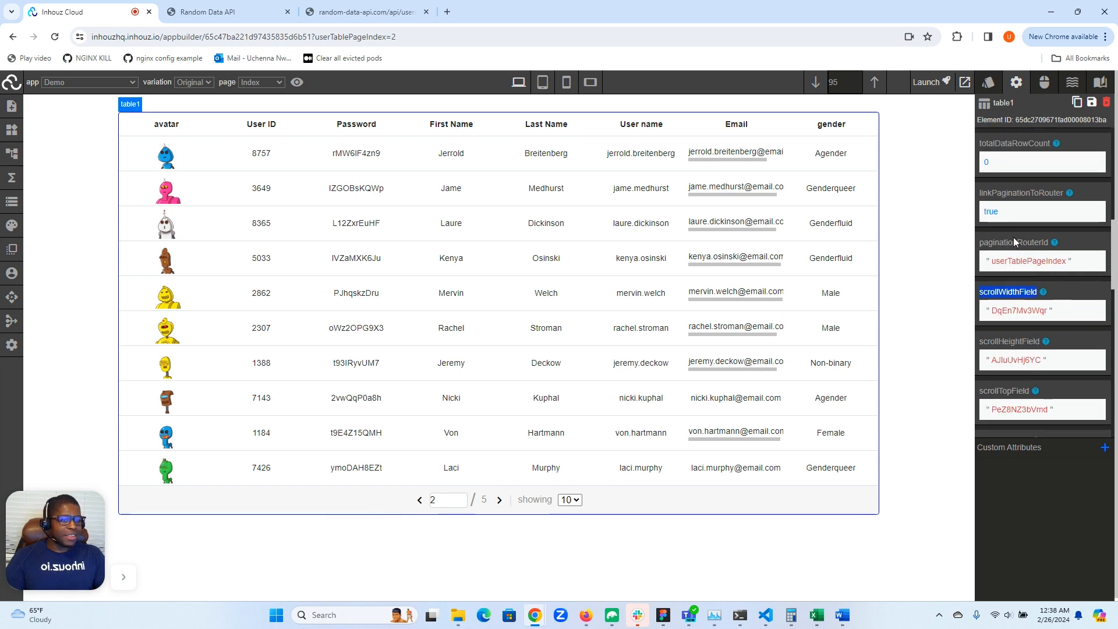
pyautogui.scroll(-5, 1014, 241)
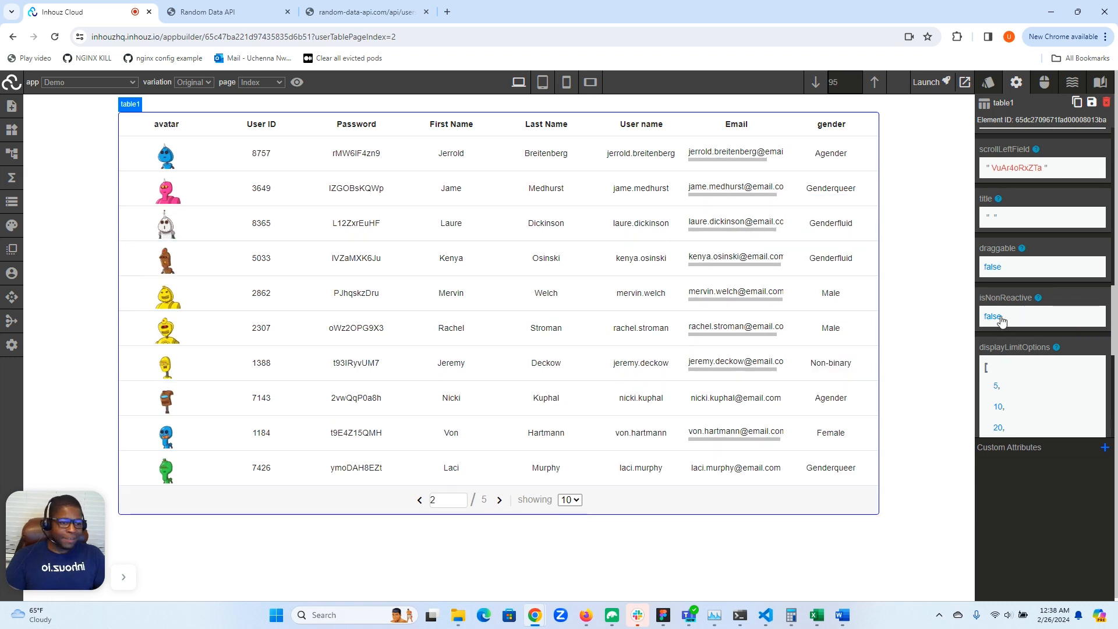
pyautogui.scroll(-4, 997, 324)
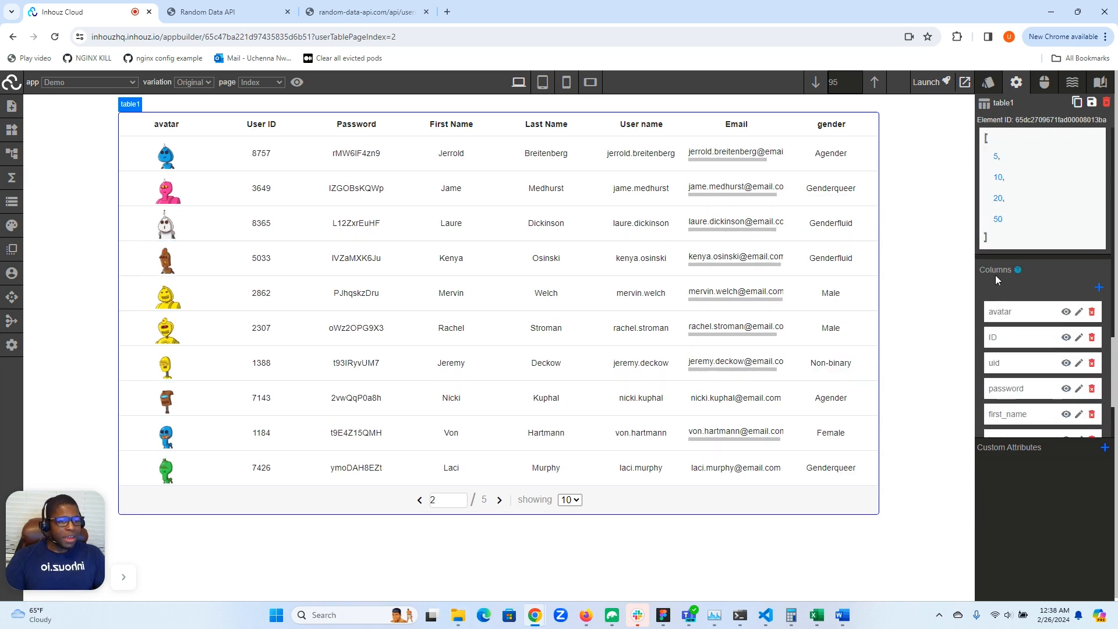
pyautogui.scroll(1, 994, 275)
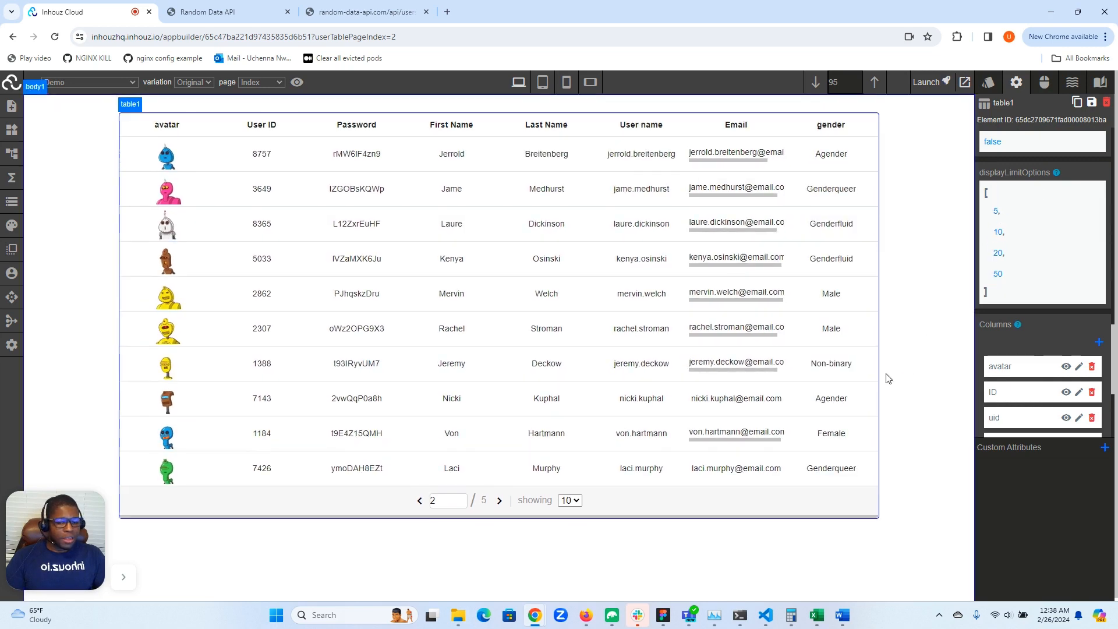
pyautogui.click(568, 502)
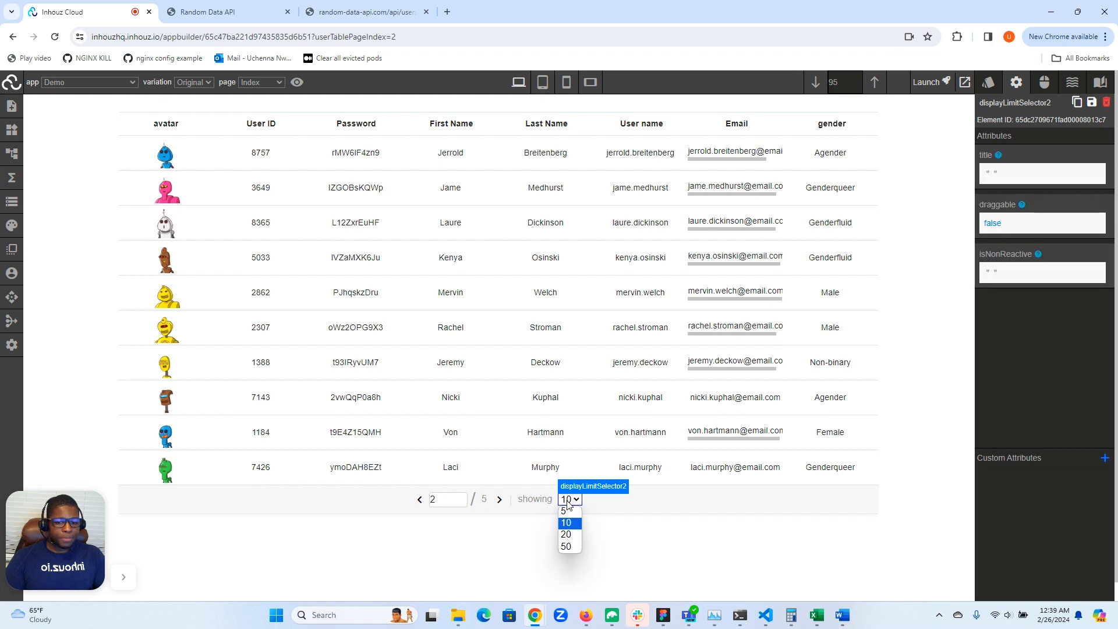
# - Select table1 and insert a new entry between 20 and 50 in its displayLimitOptions list
pyautogui.click(12, 153)
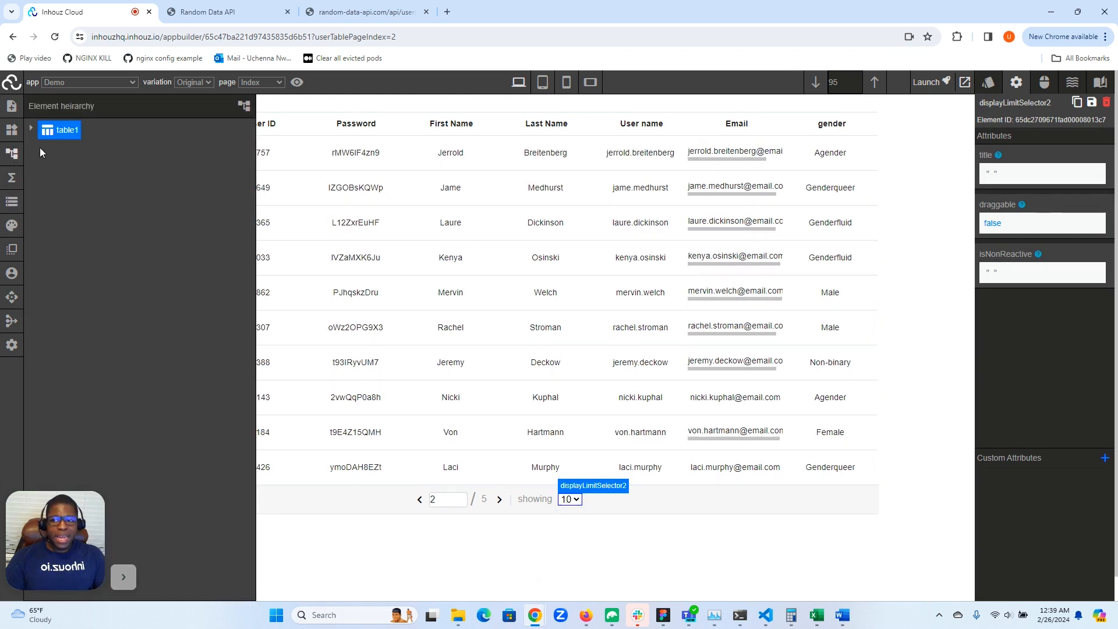
pyautogui.click(62, 130)
pyautogui.scroll(-2, 1078, 309)
pyautogui.scroll(5, 1079, 306)
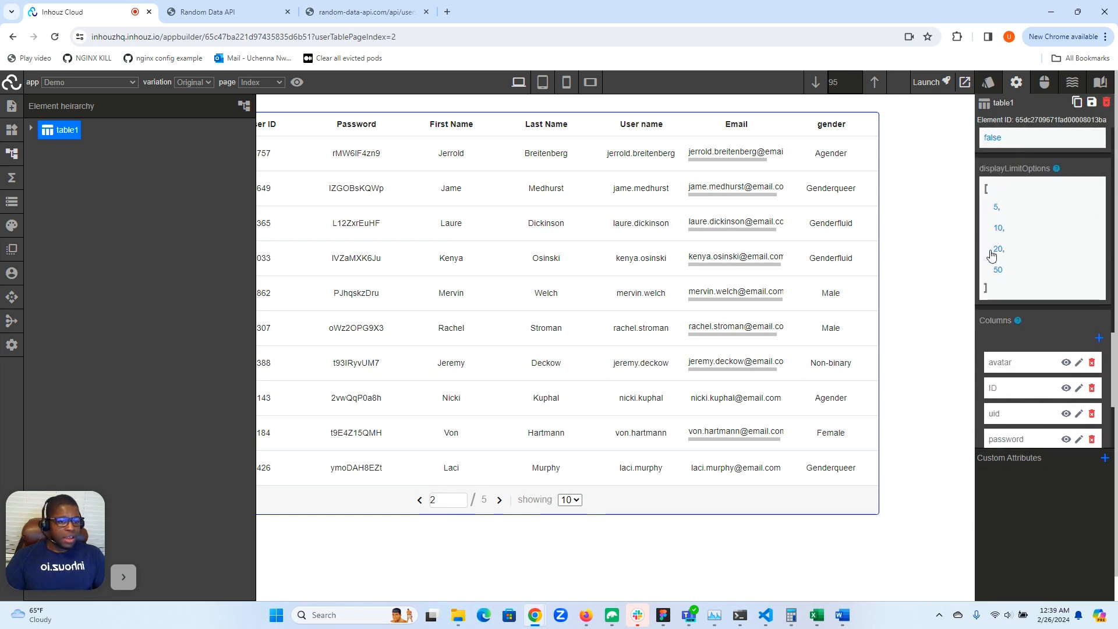
pyautogui.click(988, 251)
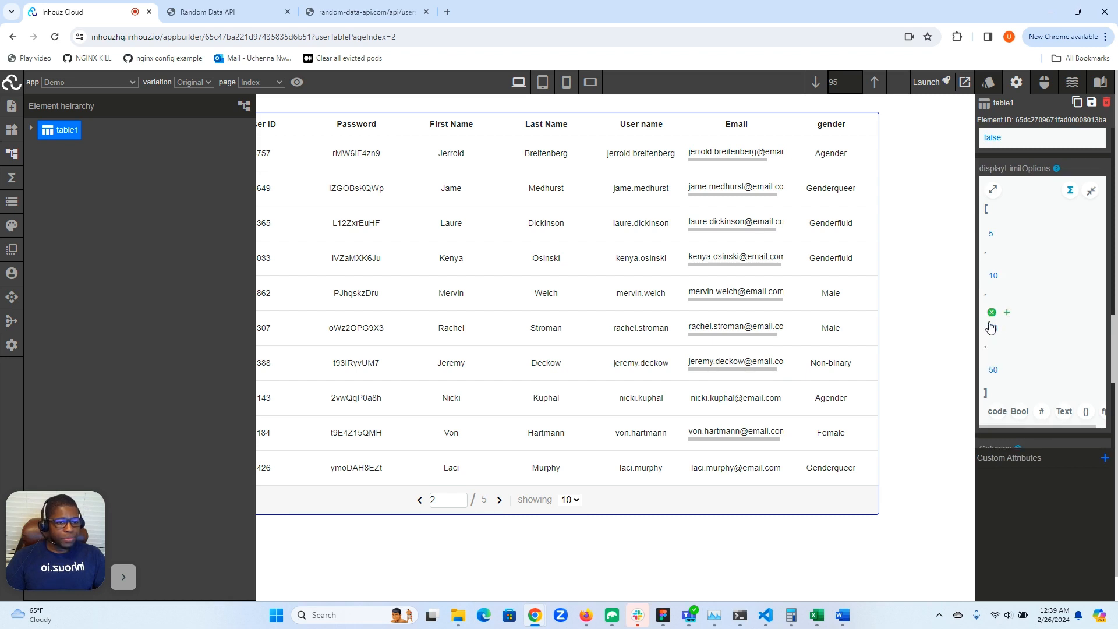
pyautogui.click(1005, 314)
pyautogui.click(996, 369)
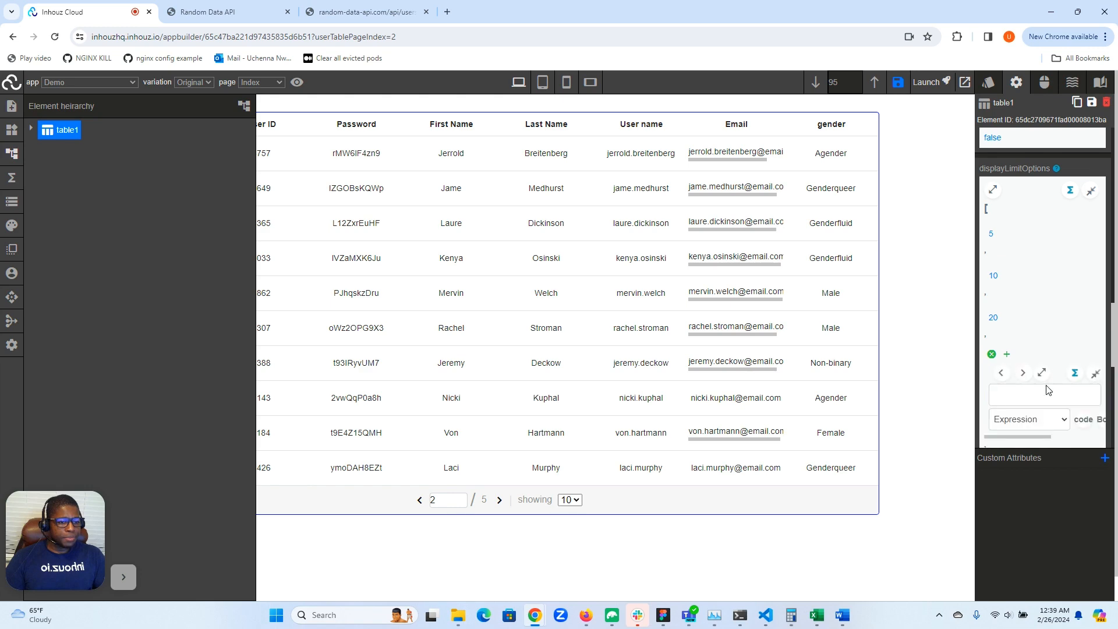
# - Make the new empty displayLimitOptions entry a number with the value 30, using the expanded editor
pyautogui.click(992, 190)
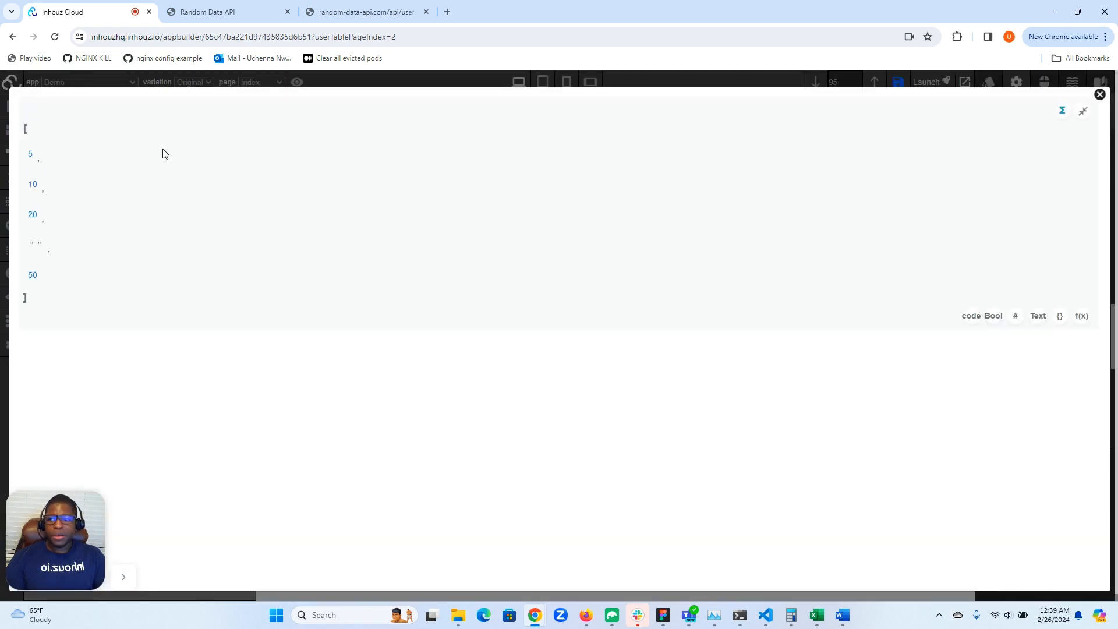
pyautogui.click(66, 249)
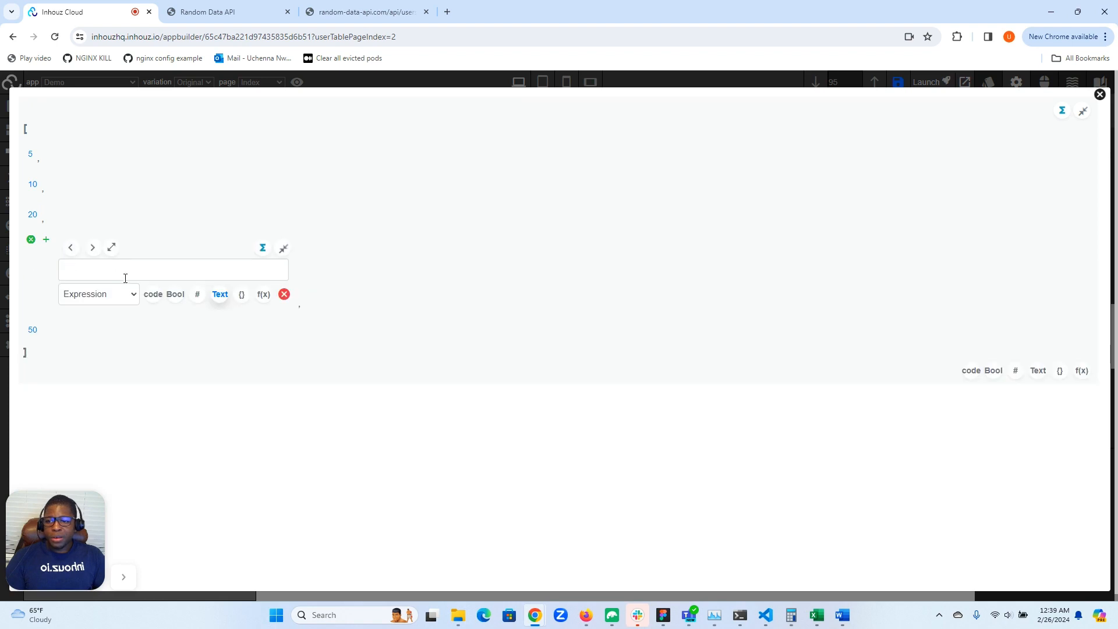
pyautogui.click(197, 294)
pyautogui.click(149, 268)
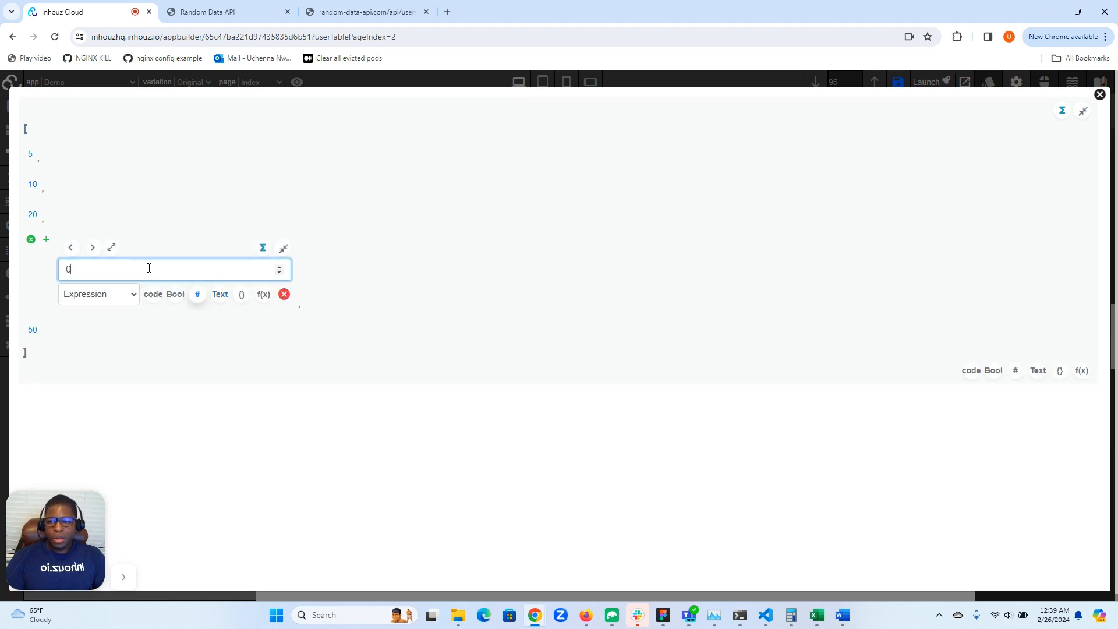
pyautogui.write('30')
pyautogui.click(283, 247)
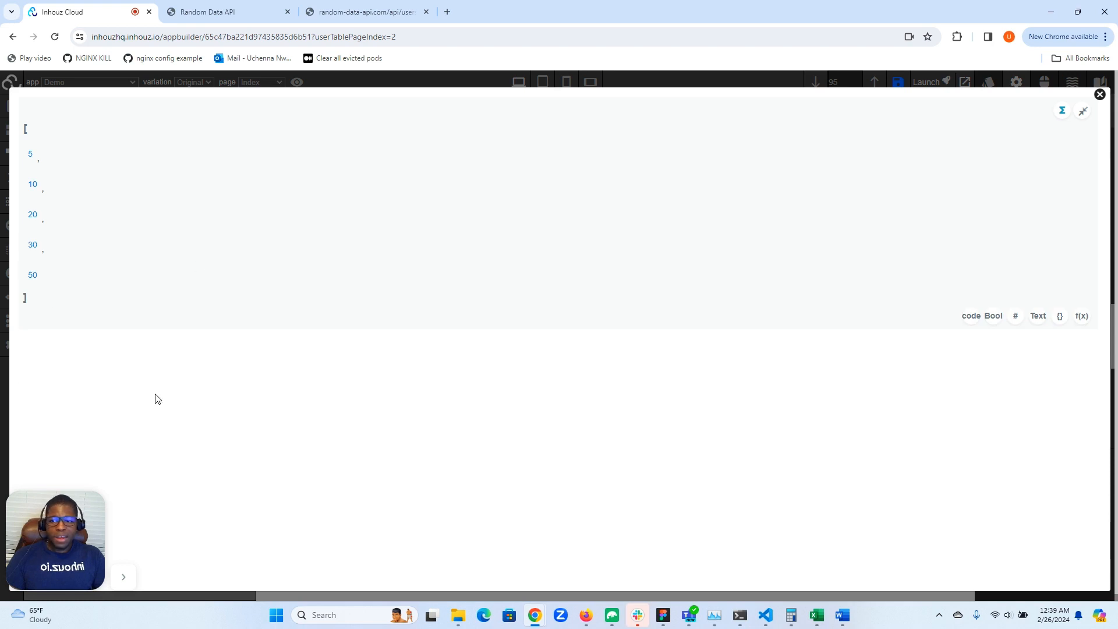
pyautogui.click(1099, 95)
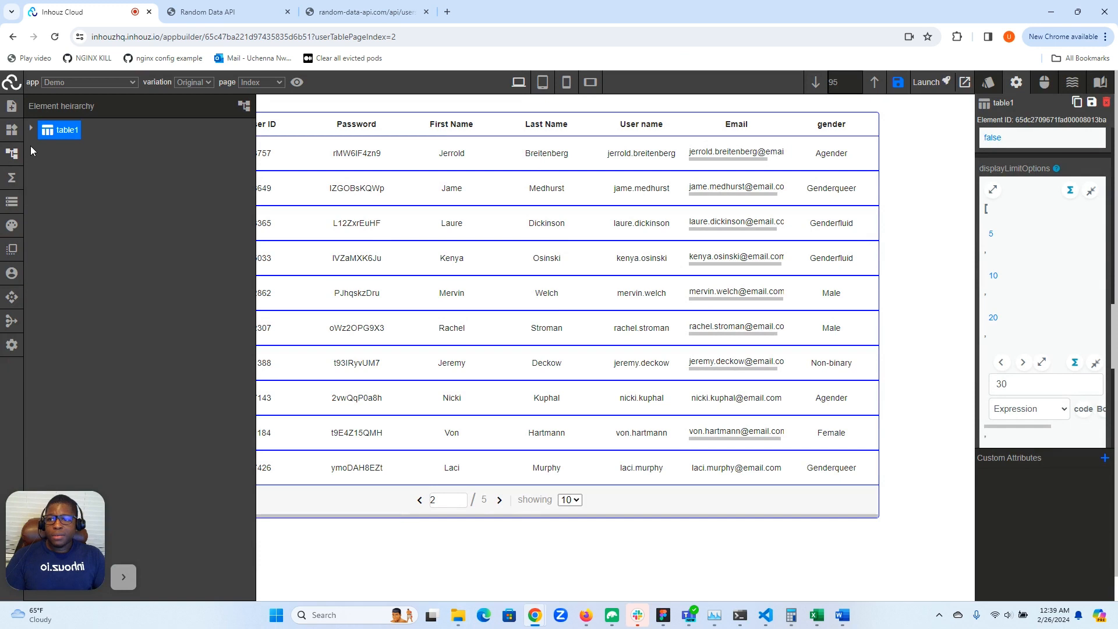
# - Check the choices in the table footer's page-size selector, and review table1's attributes down to the Columns list
pyautogui.click(8, 155)
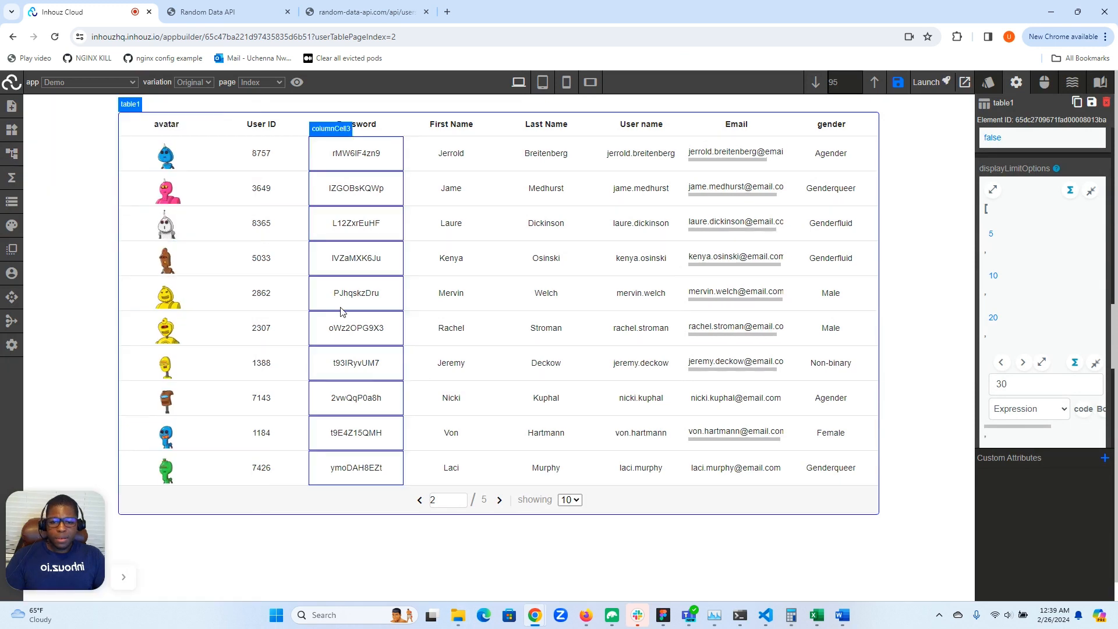
pyautogui.click(570, 501)
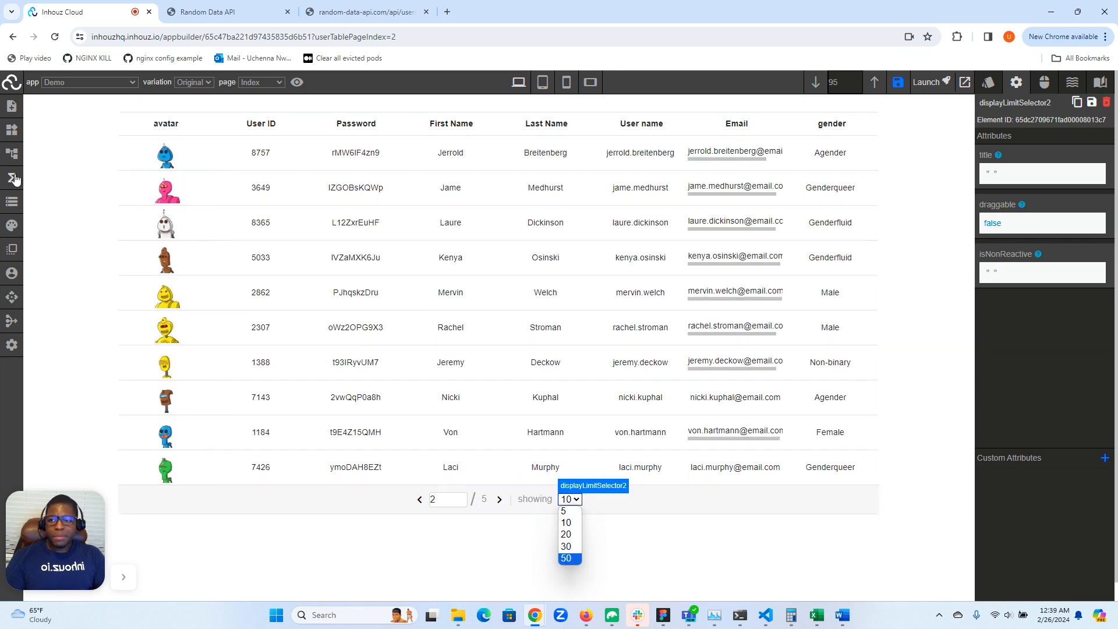
pyautogui.click(12, 154)
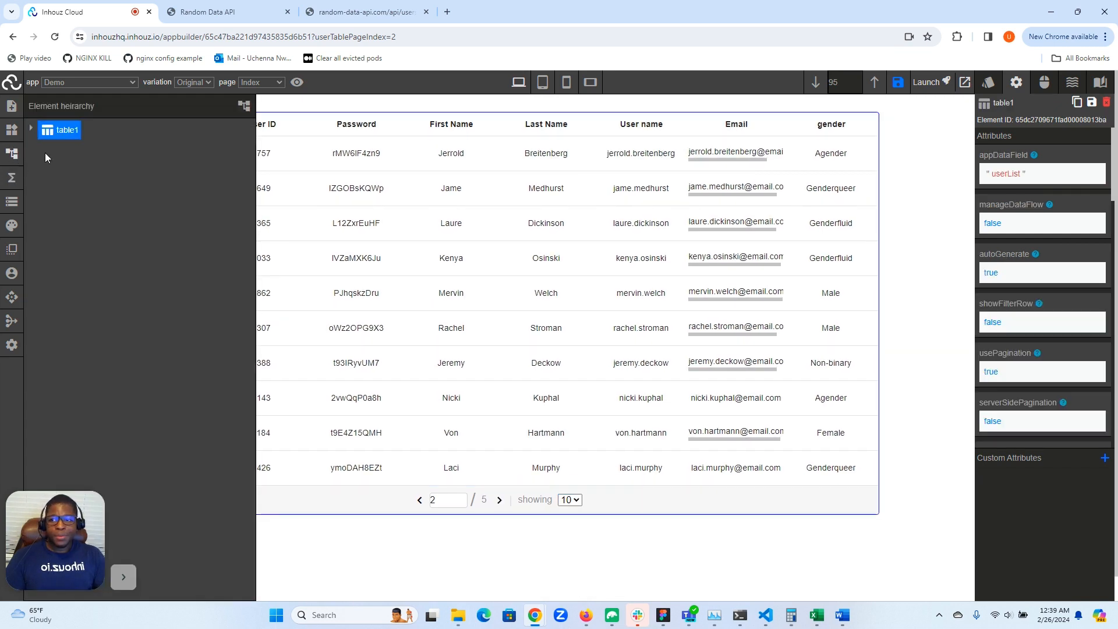
pyautogui.click(8, 154)
pyautogui.scroll(-5, 1048, 221)
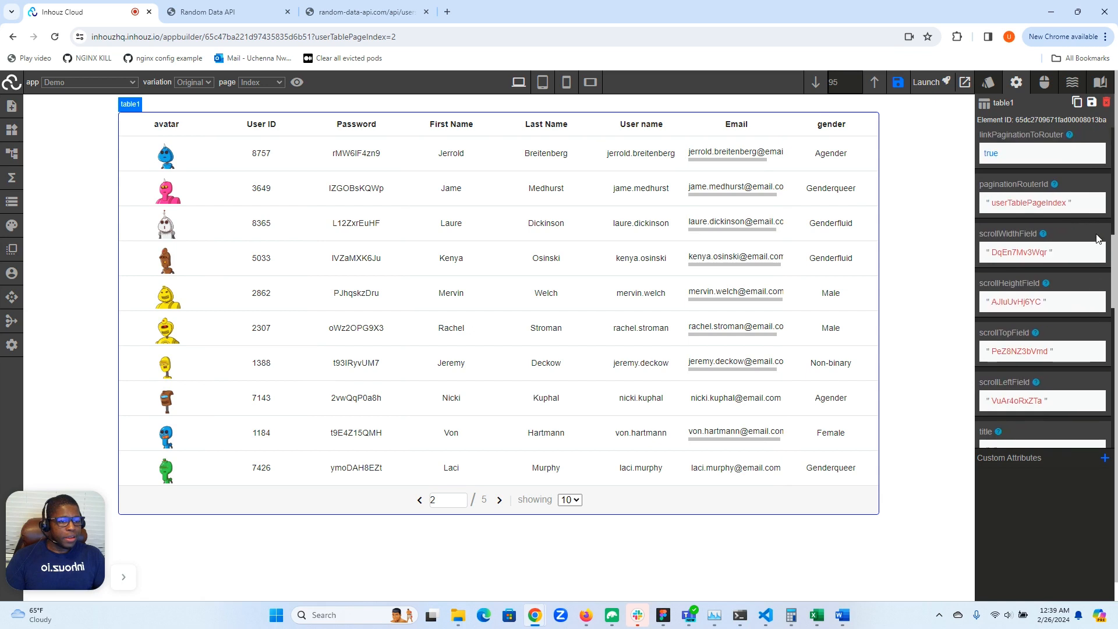
pyautogui.scroll(-3, 1097, 238)
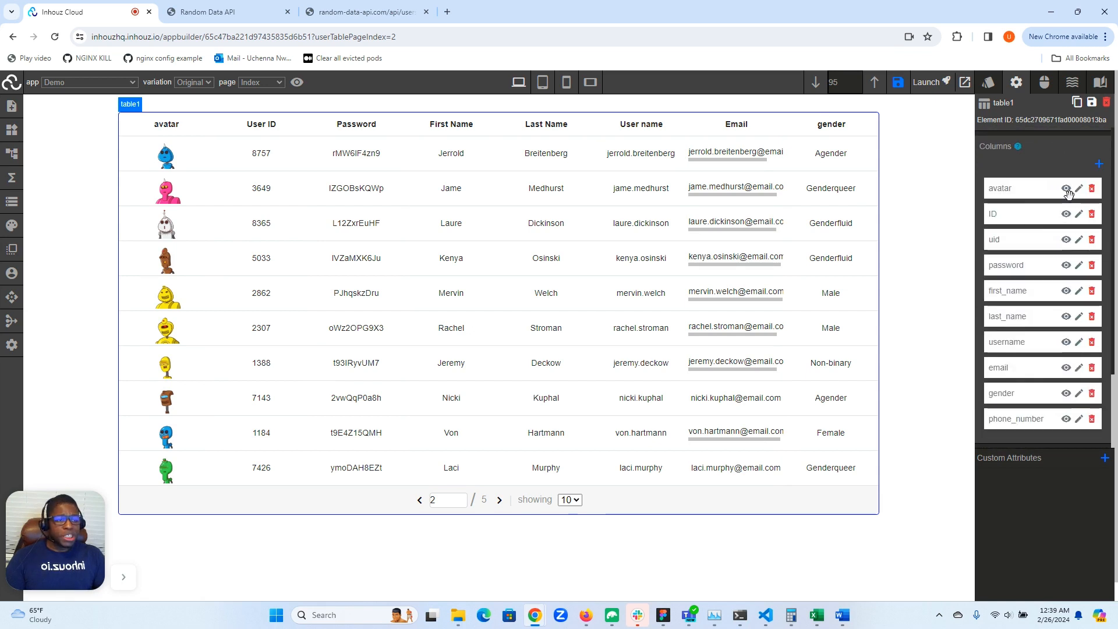
pyautogui.scroll(8, 1069, 197)
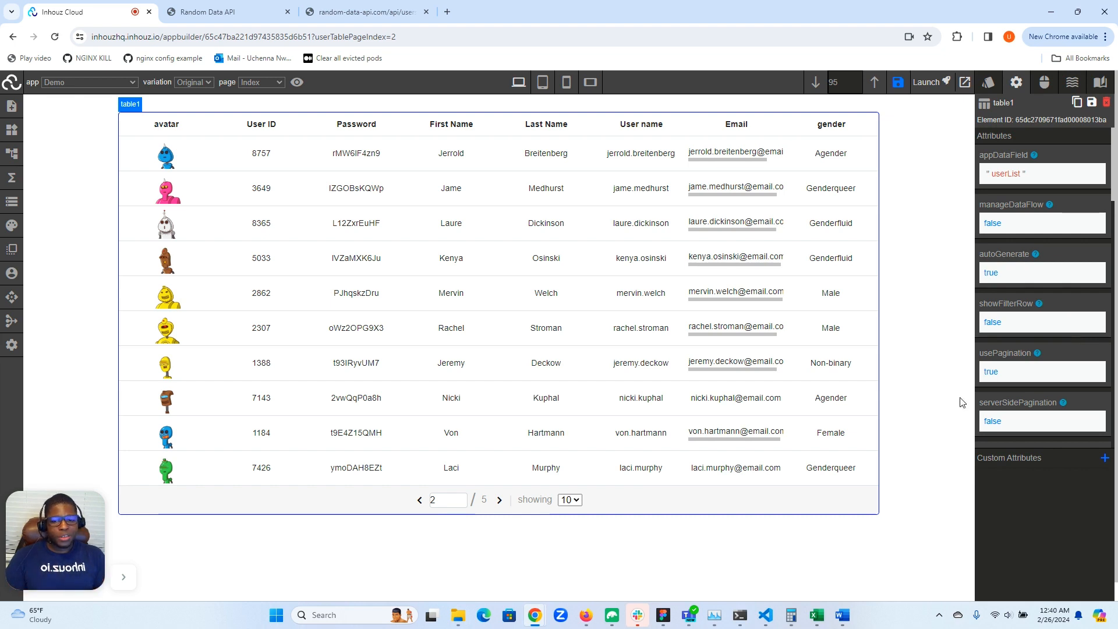
# - Show 5 rows per page in the table and inspect the page index parameter in the URL
pyautogui.click(576, 501)
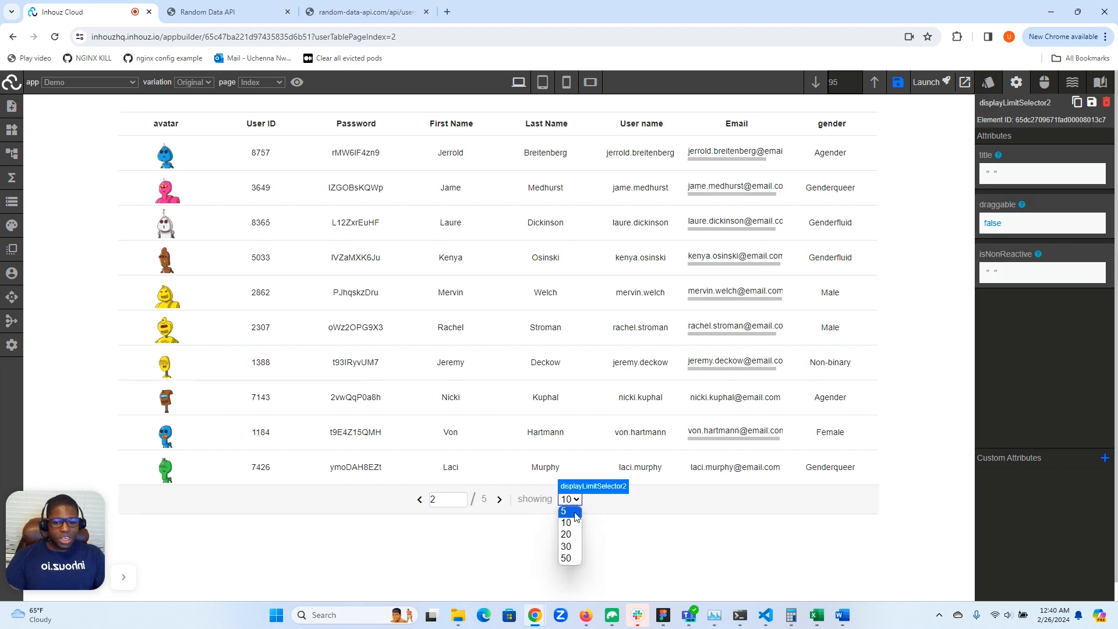
pyautogui.click(573, 516)
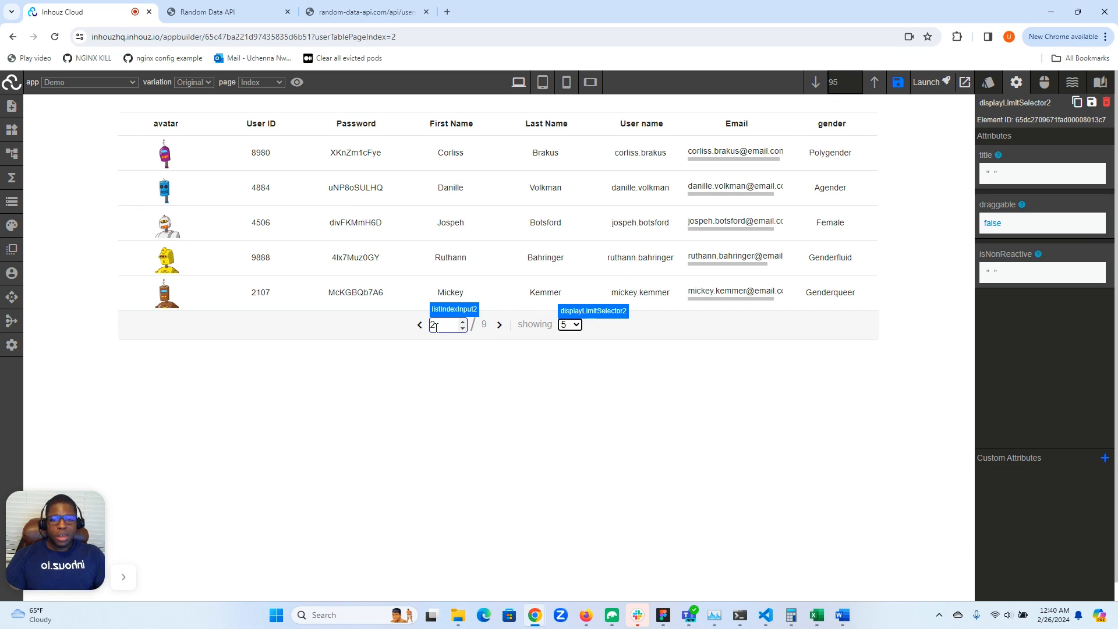
pyautogui.click(411, 37)
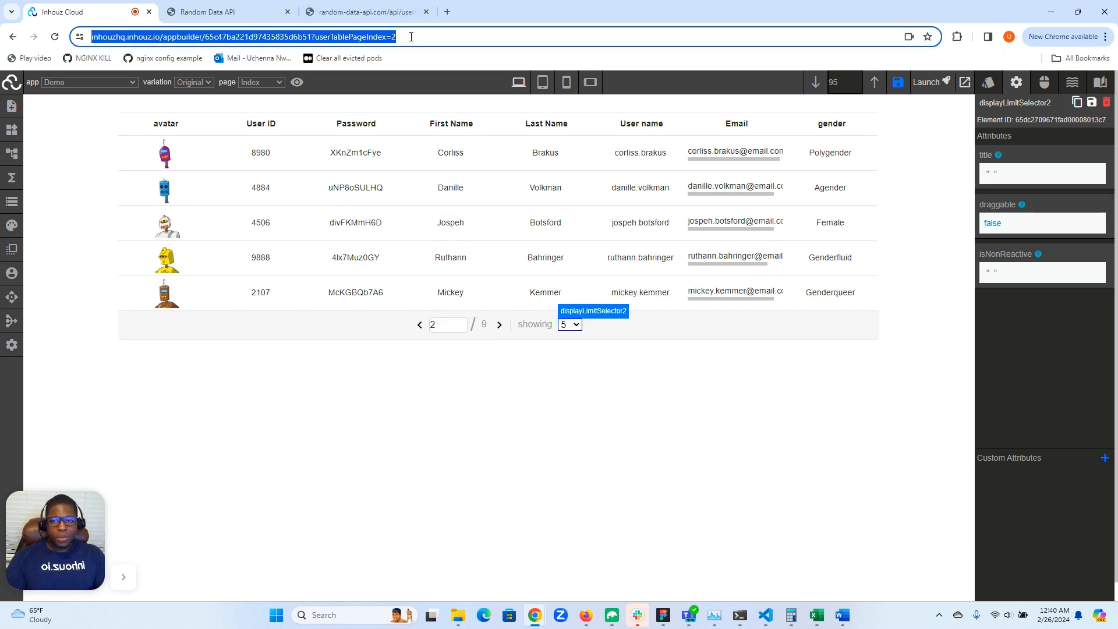
pyautogui.click(411, 36)
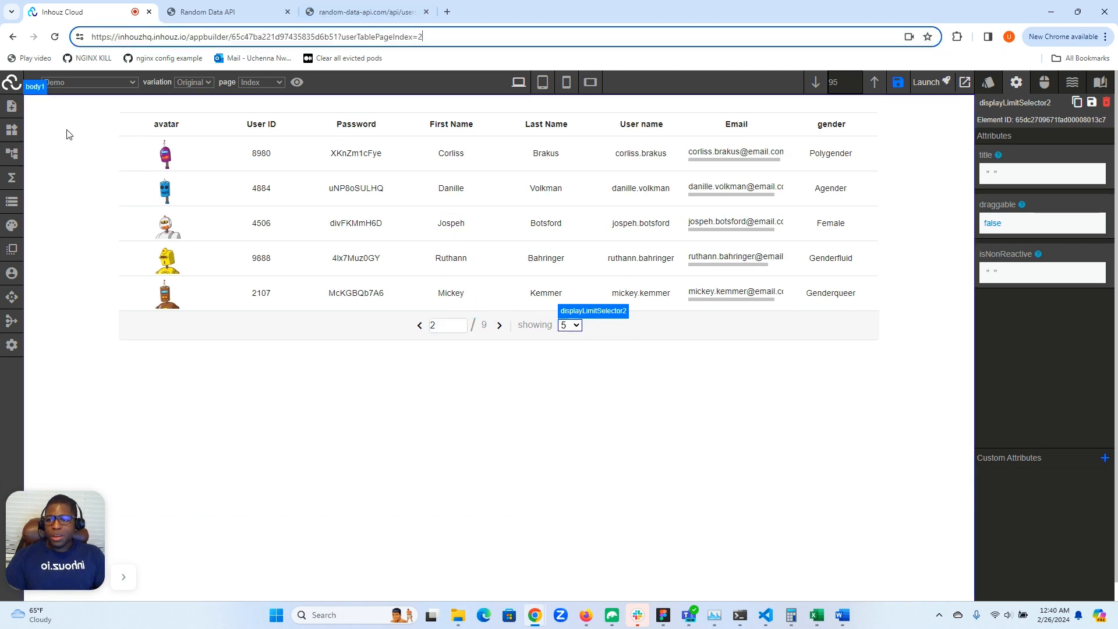
# - Set table1's linkPaginationToRouter attribute to false and save the app
pyautogui.click(11, 154)
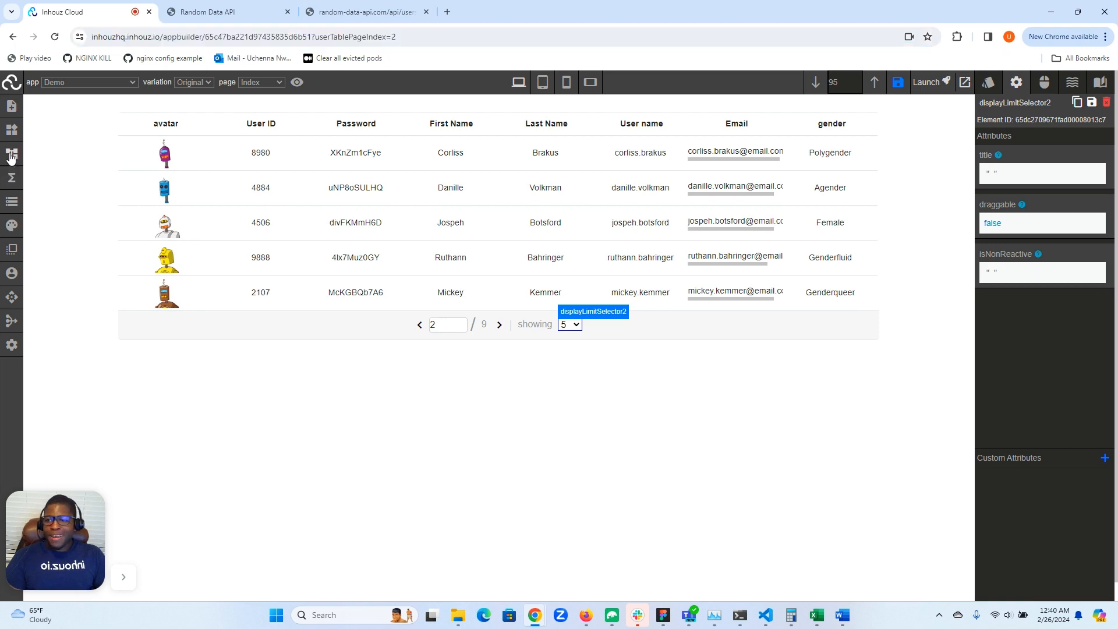
pyautogui.click(67, 132)
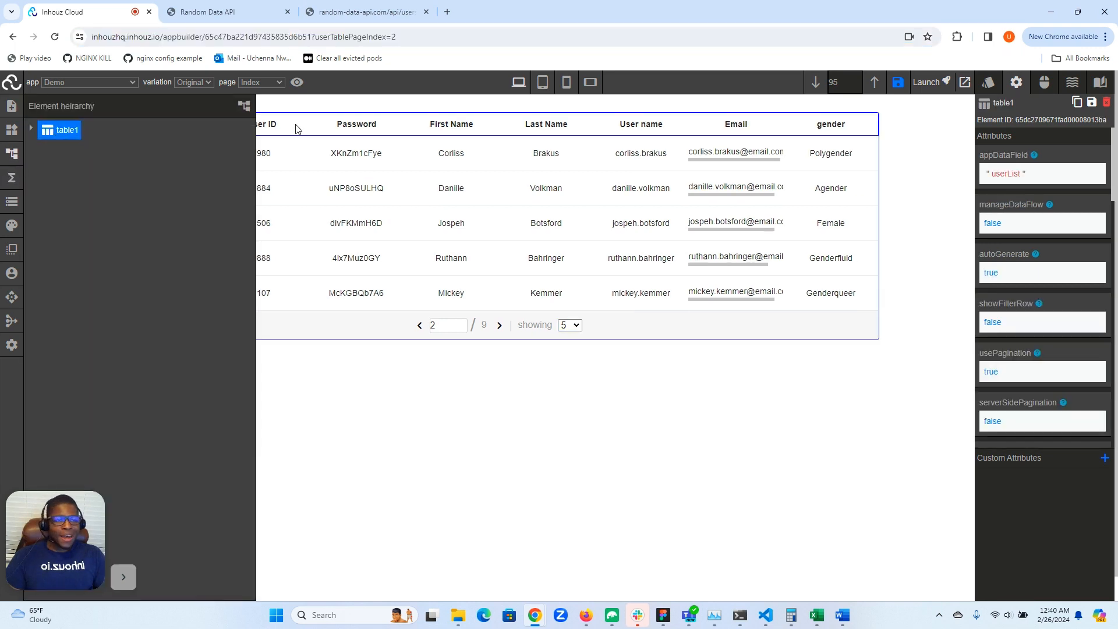
pyautogui.click(11, 154)
pyautogui.scroll(-5, 1078, 184)
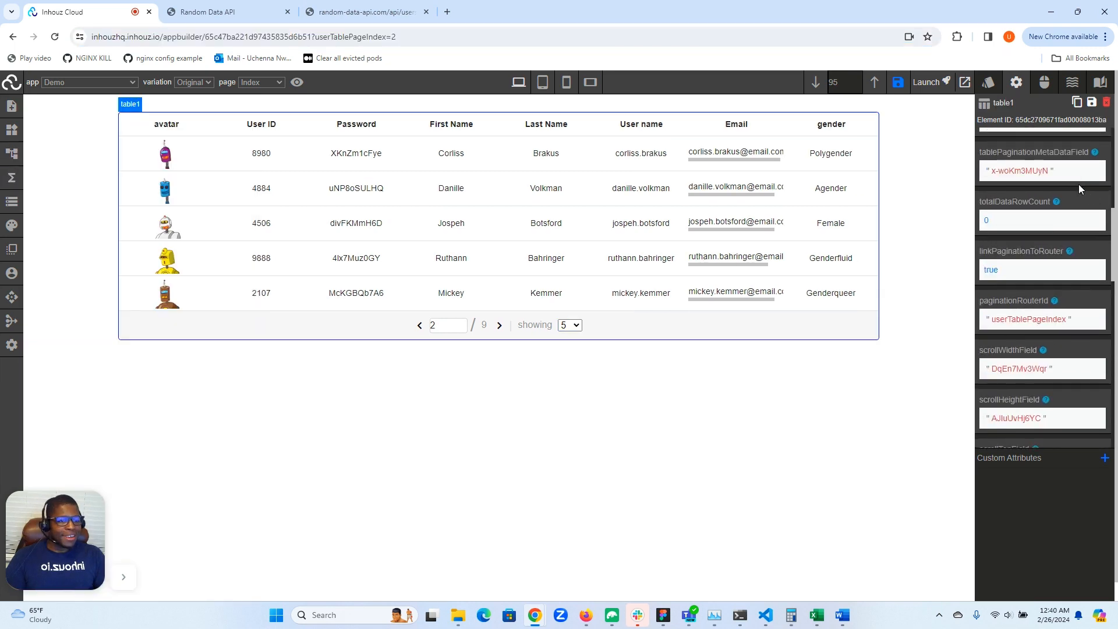
pyautogui.scroll(-2, 1078, 183)
pyautogui.scroll(4, 1078, 184)
pyautogui.scroll(3, 1078, 187)
pyautogui.scroll(-1, 983, 263)
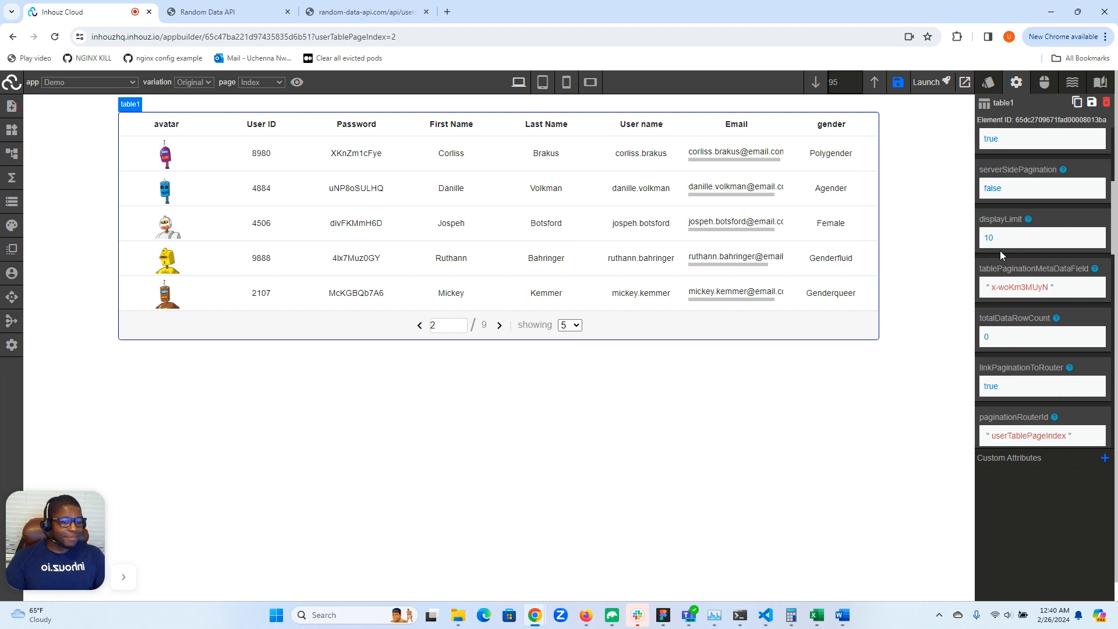
pyautogui.scroll(-2, 1000, 253)
pyautogui.click(1002, 269)
pyautogui.click(1000, 303)
pyautogui.click(1090, 274)
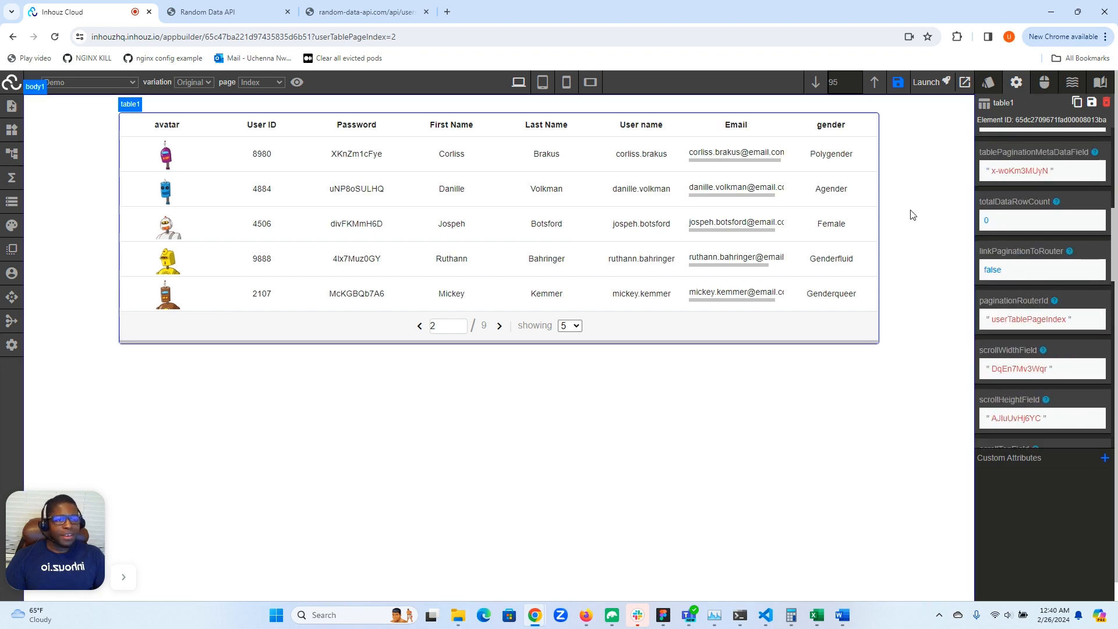
pyautogui.click(898, 82)
# - Remove the userTablePageIndex query parameter from the page URL and load the shortened address
pyautogui.click(415, 38)
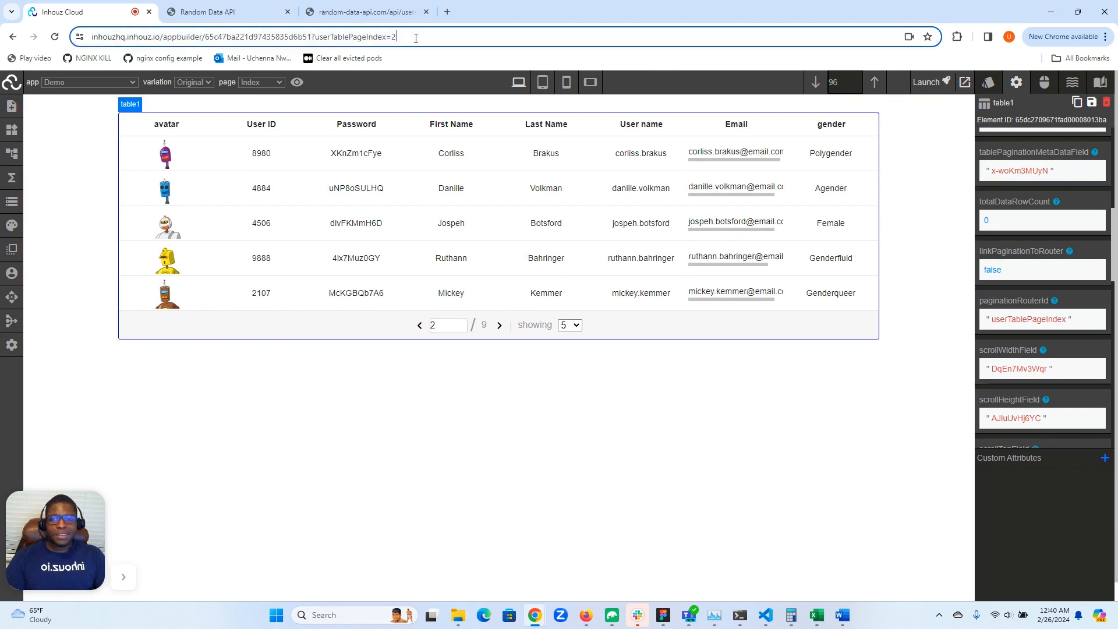
pyautogui.click(433, 36)
pyautogui.moveTo(433, 36); pyautogui.dragTo(338, 37)
pyautogui.press('BackSpace')
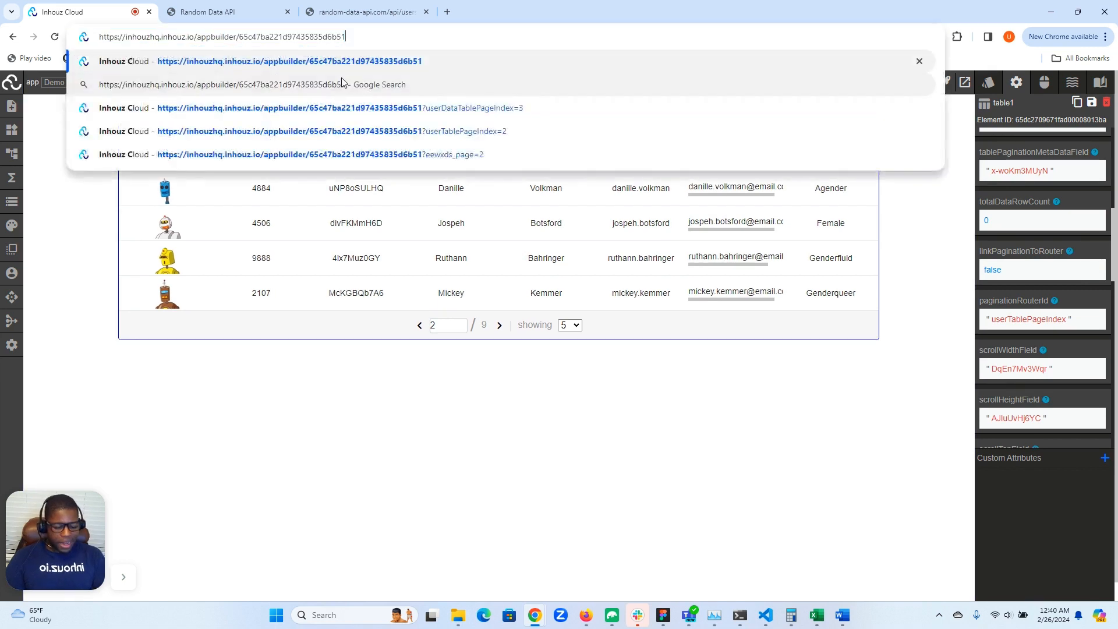
pyautogui.press('Return')
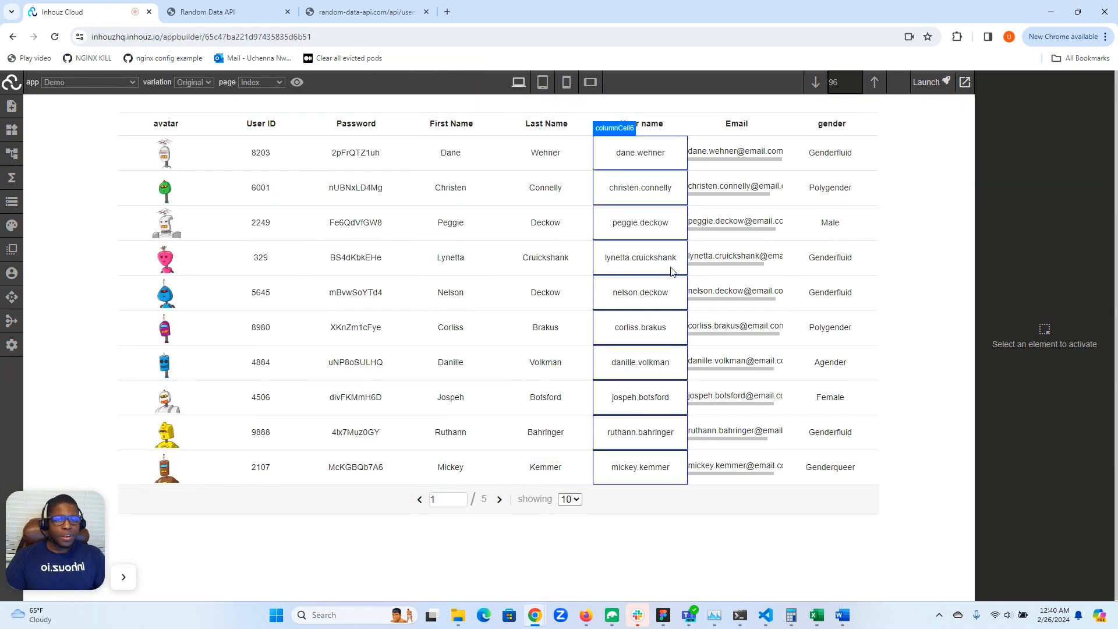